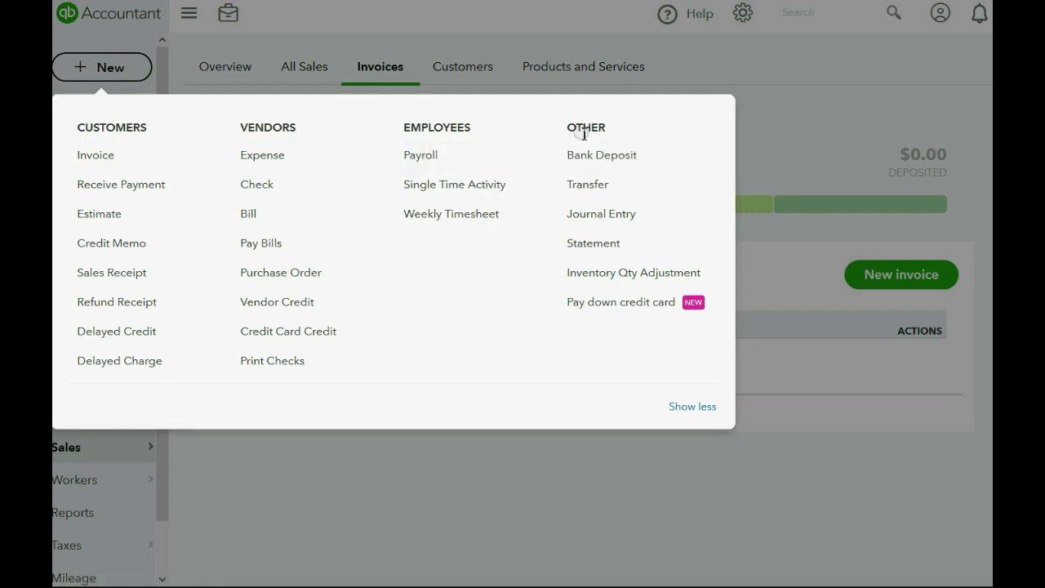
- Start a new customer statement via + New > Statement under Other
left_click(597, 243)
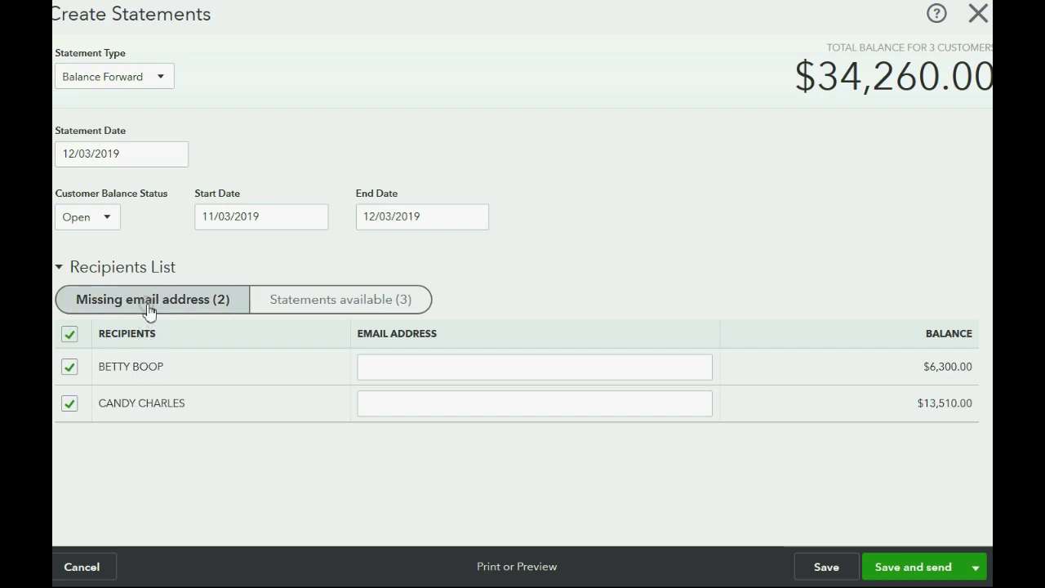
- List all three available statements and check the first customer's existing email address
left_click(334, 301)
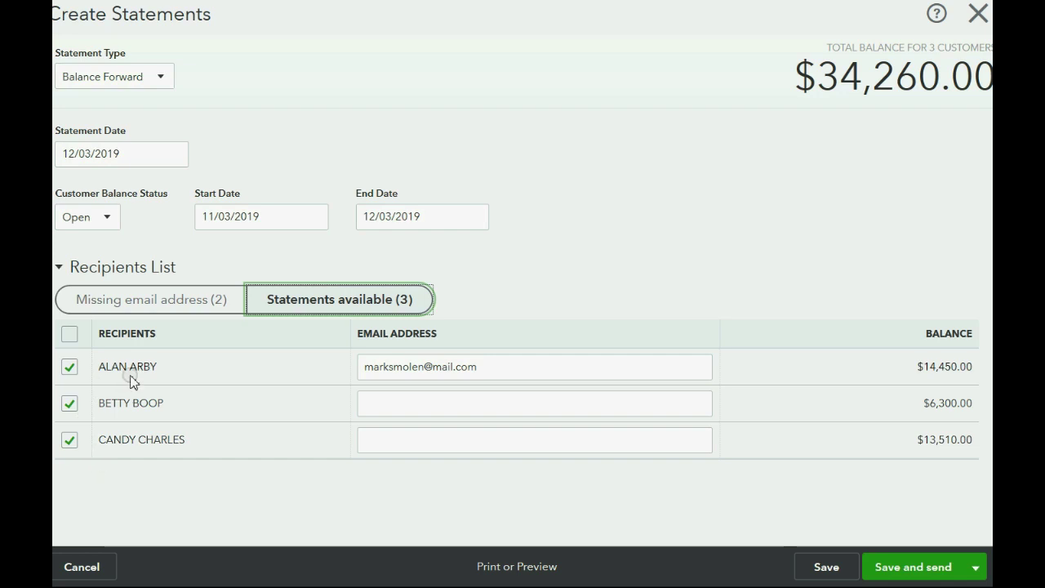
left_click_drag(488, 367, 356, 367)
left_click(530, 367)
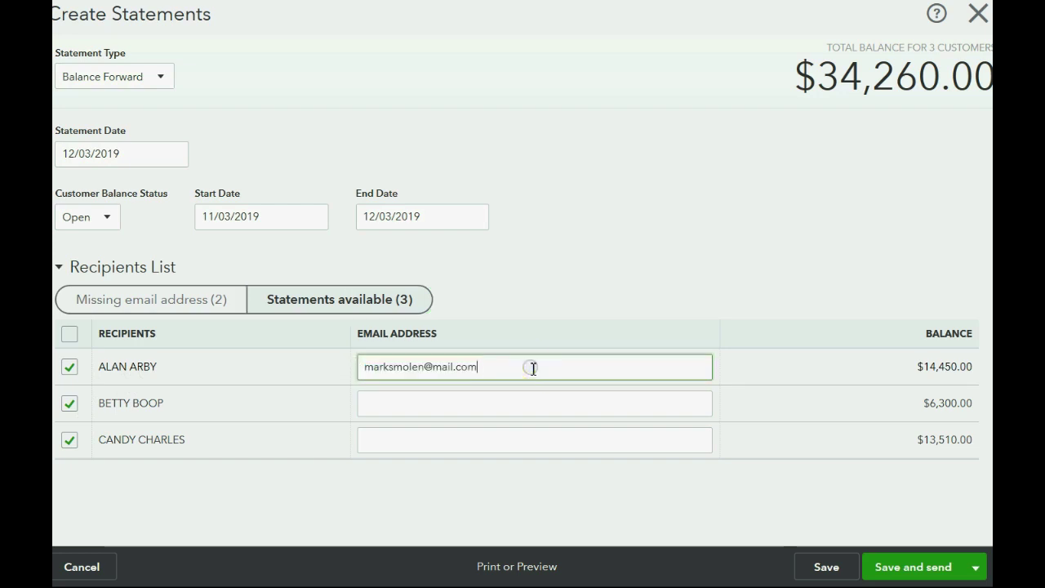
- Try the two empty customer email fields and attempt Save and send
left_click(475, 405)
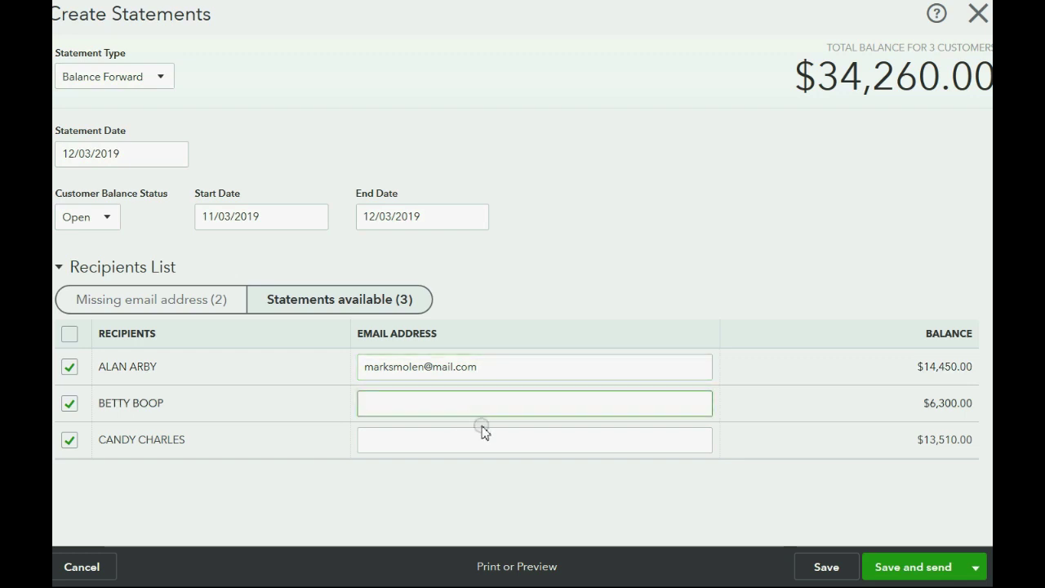
left_click(474, 437)
left_click(471, 399)
left_click(476, 439)
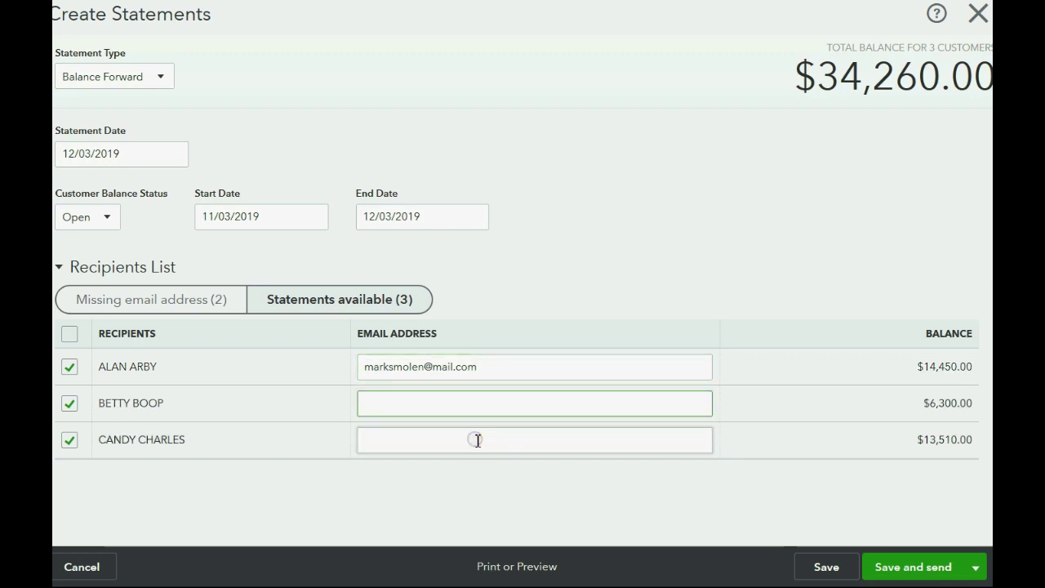
left_click(475, 398)
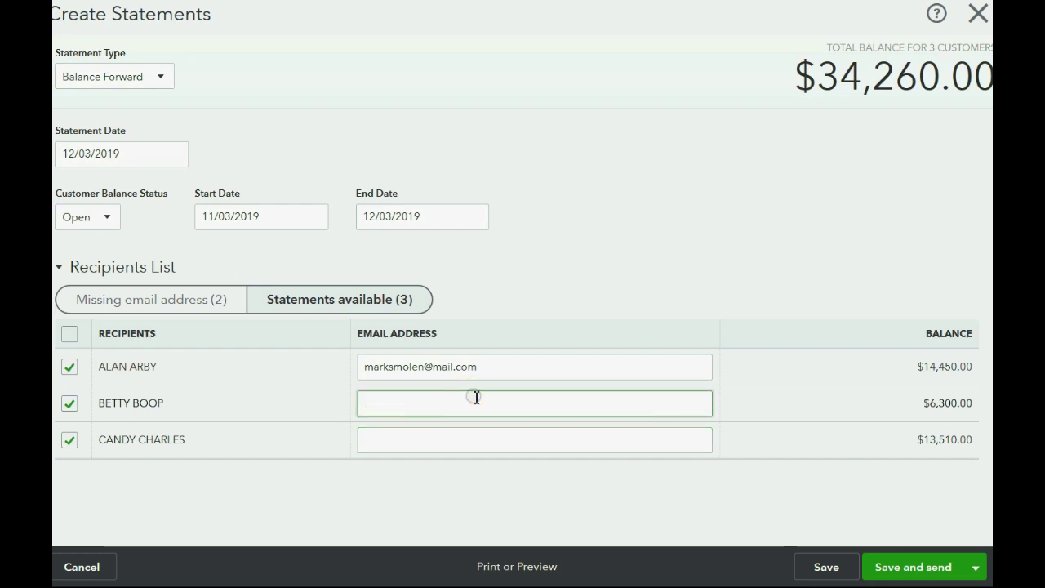
left_click(474, 438)
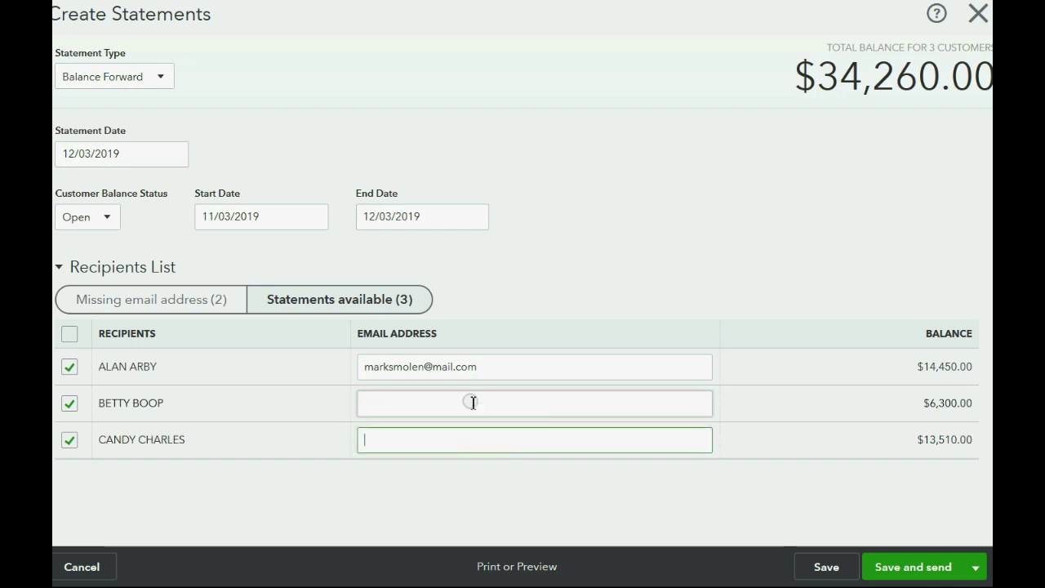
left_click(473, 402)
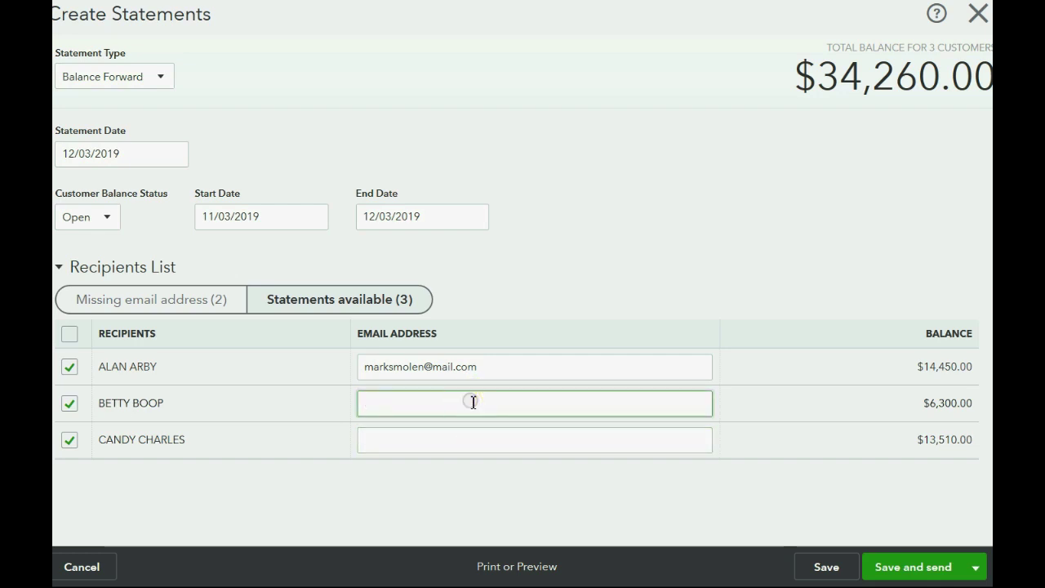
left_click(882, 568)
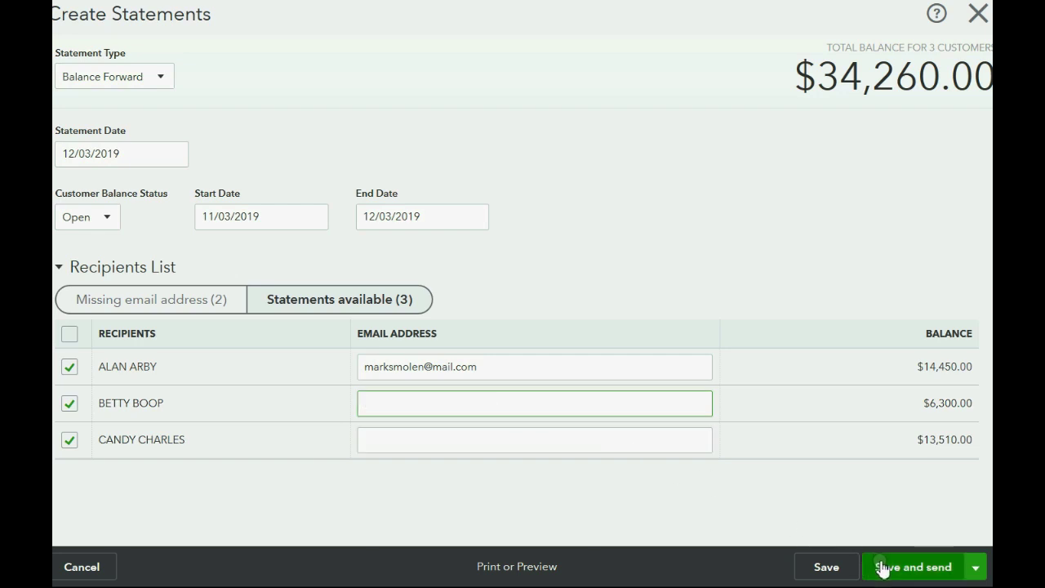
left_click(543, 405)
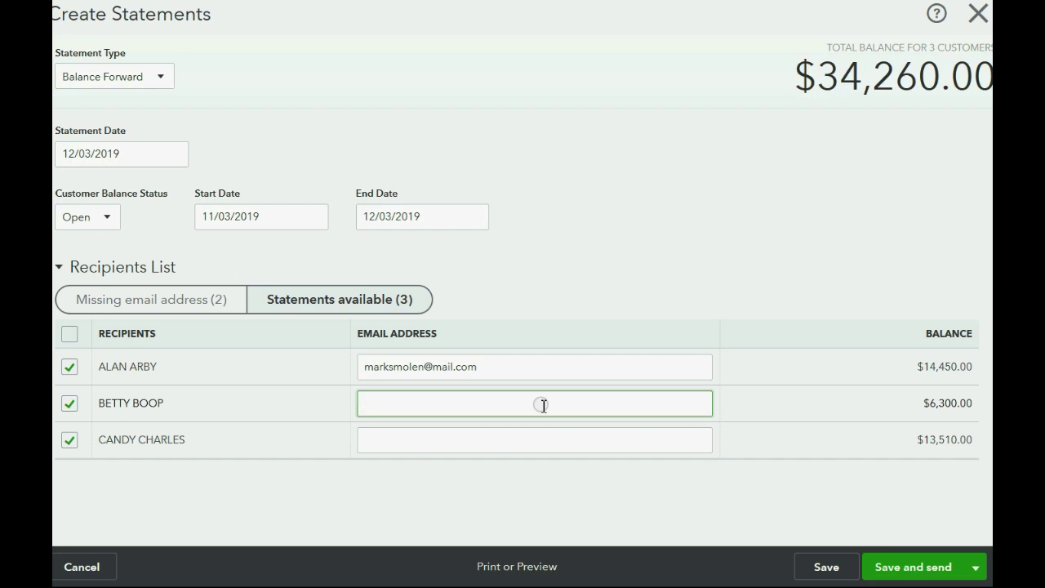
- Apply Open Item (Last 365 days) statements dated 01/31/2017 with Open balance status
left_click(163, 78)
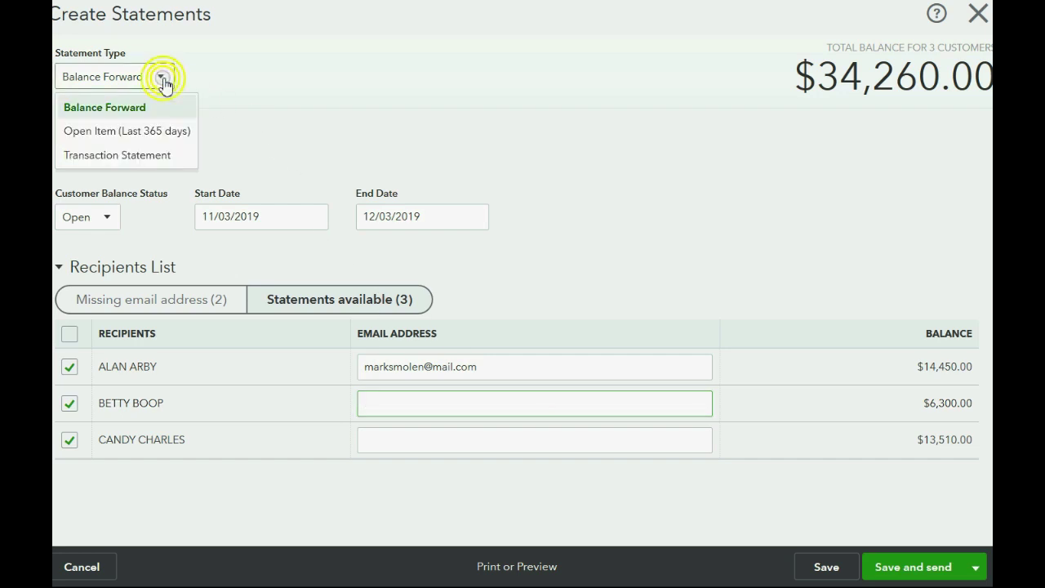
left_click(140, 131)
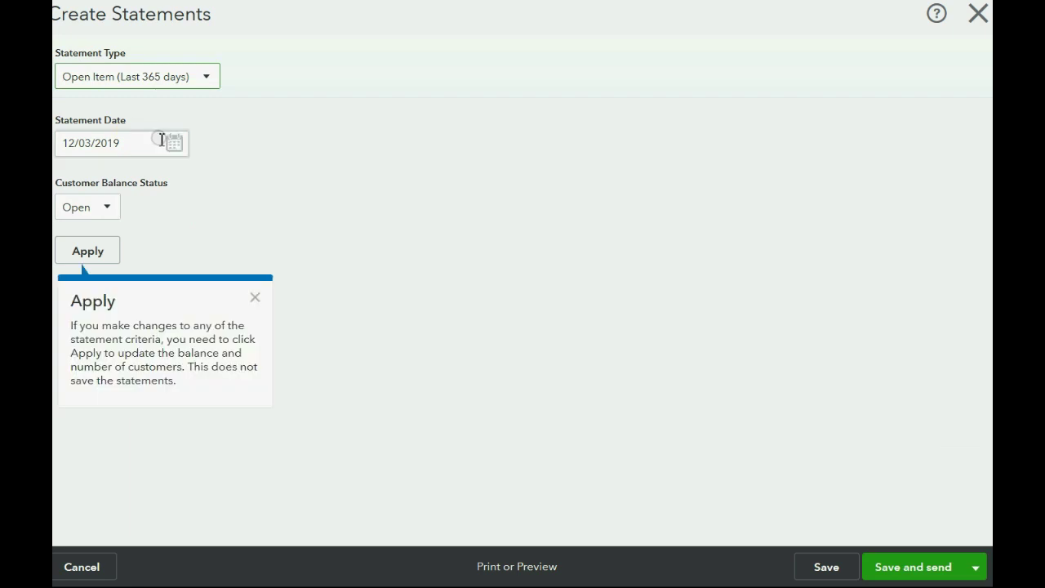
left_click(175, 144)
left_click(201, 187)
left_click(203, 186)
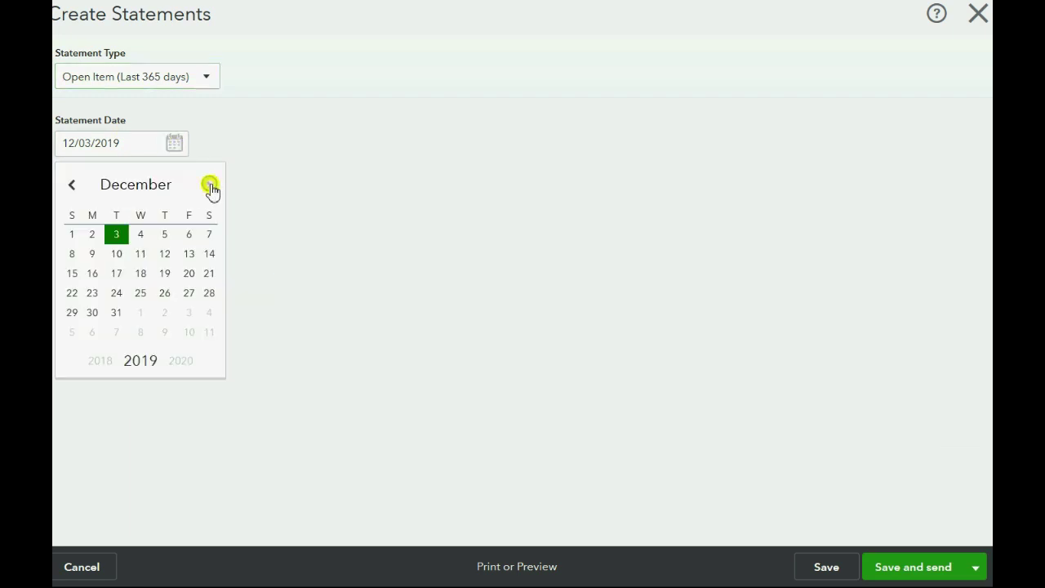
left_click(187, 313)
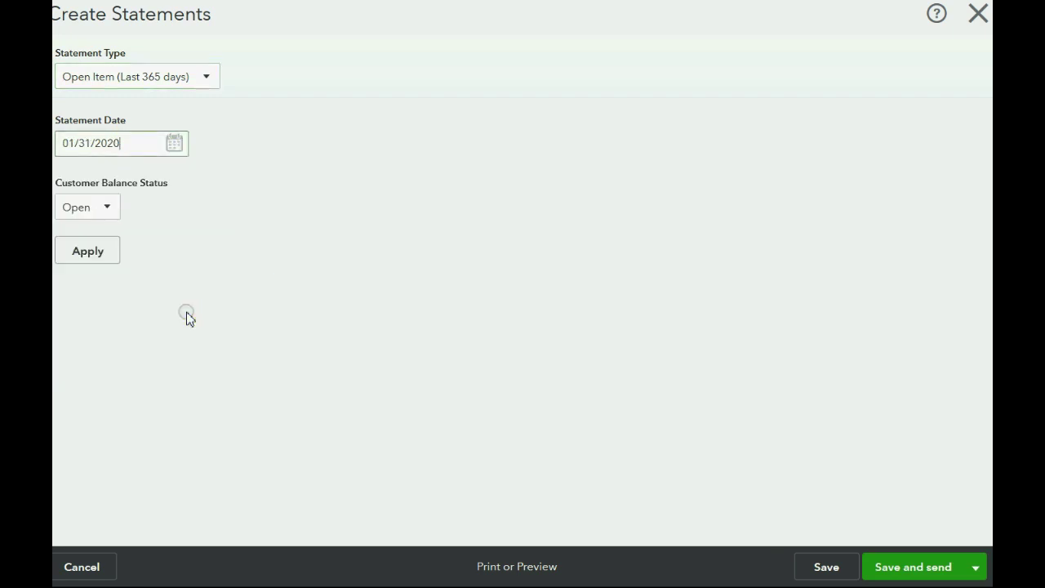
left_click_drag(139, 144, 113, 144)
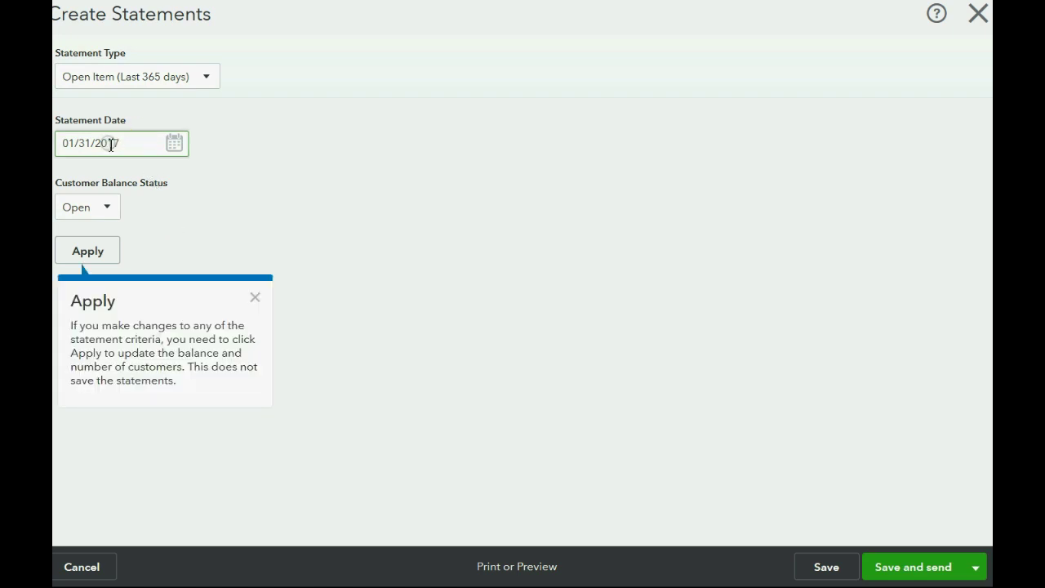
key("Tab")
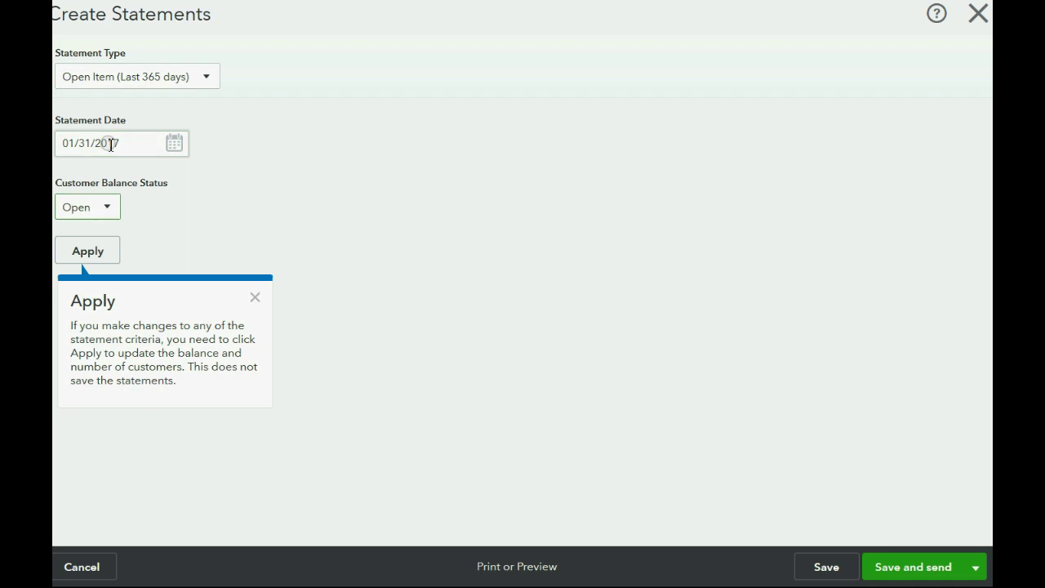
left_click(85, 209)
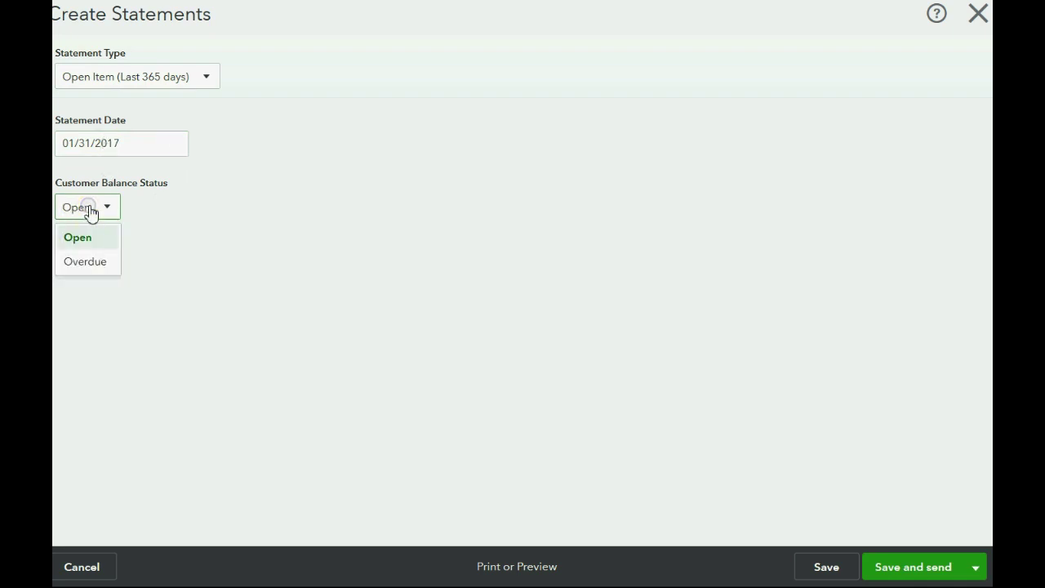
left_click(95, 236)
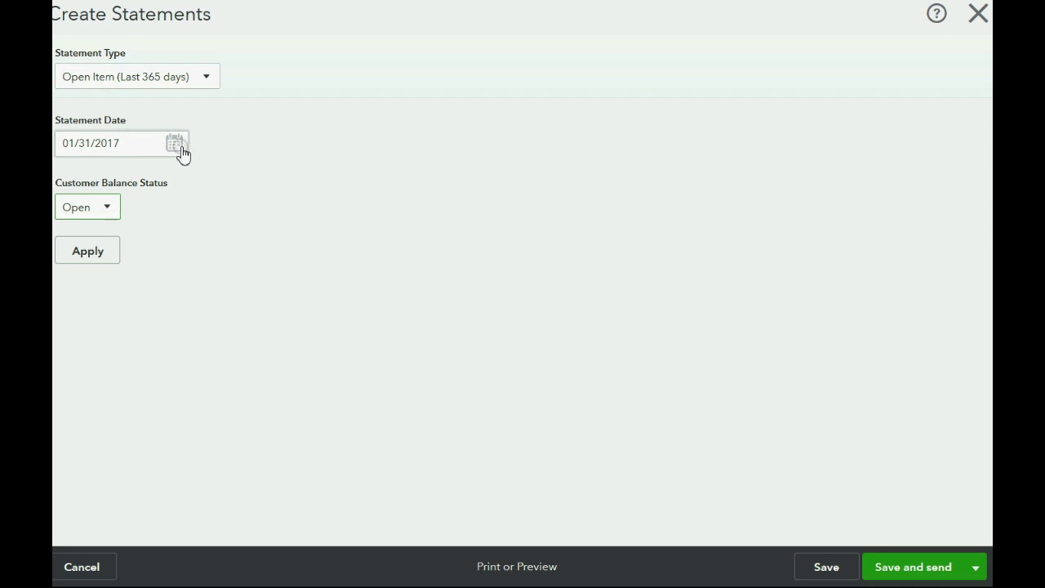
left_click(85, 251)
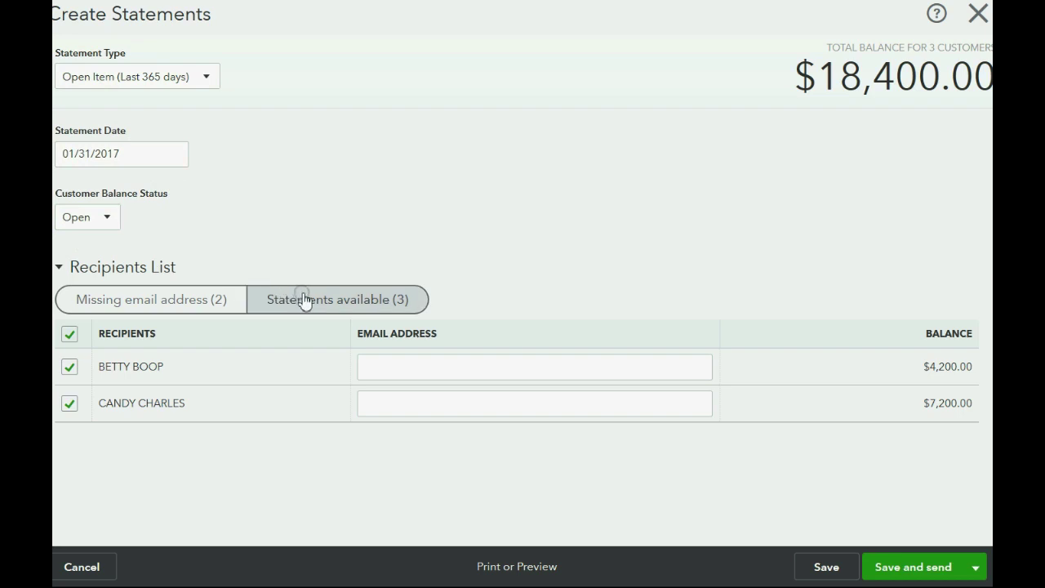
- Uncheck the two available customers without an email address, keeping the $7,000.00 one
left_click(320, 304)
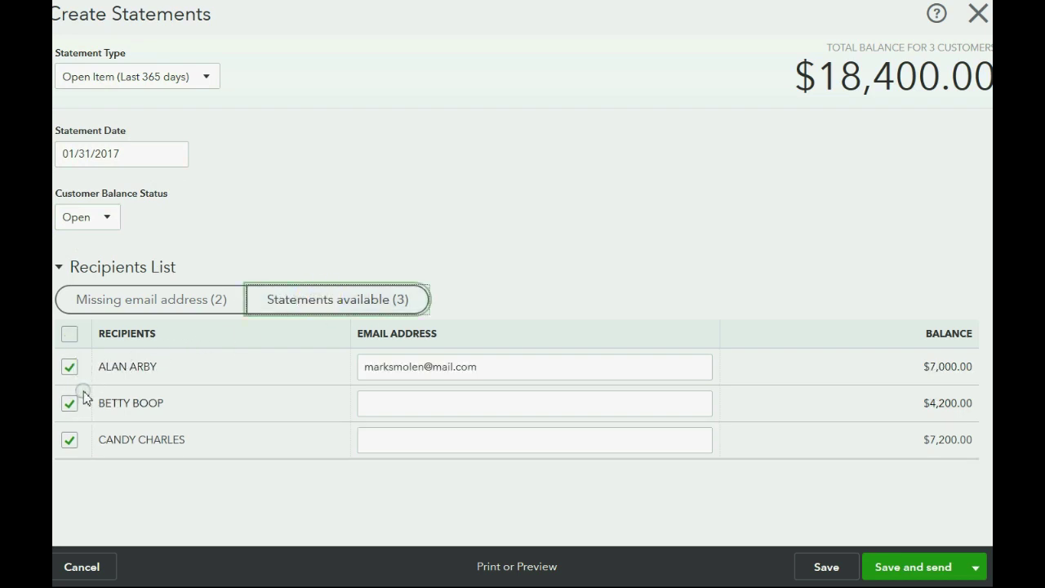
left_click(303, 300)
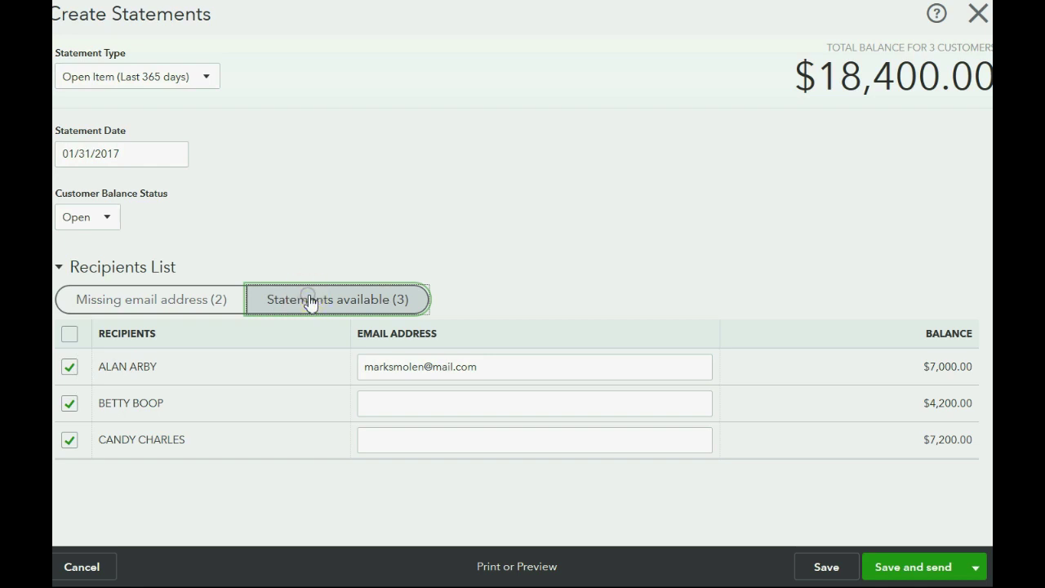
left_click(236, 352)
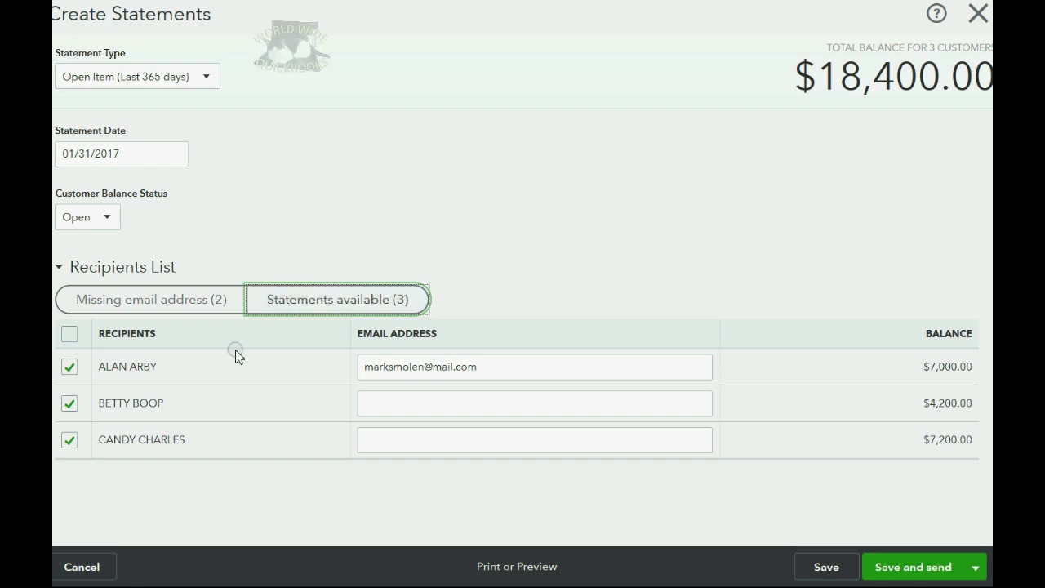
left_click(69, 403)
left_click(69, 440)
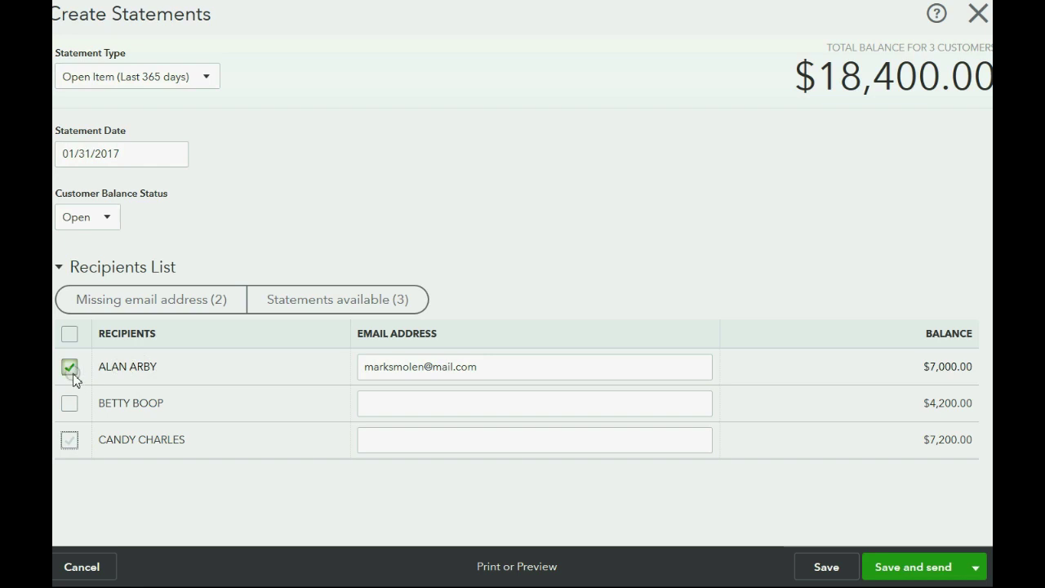
- Recheck the statement settings, then Save and send the single checked statement
left_click(295, 302)
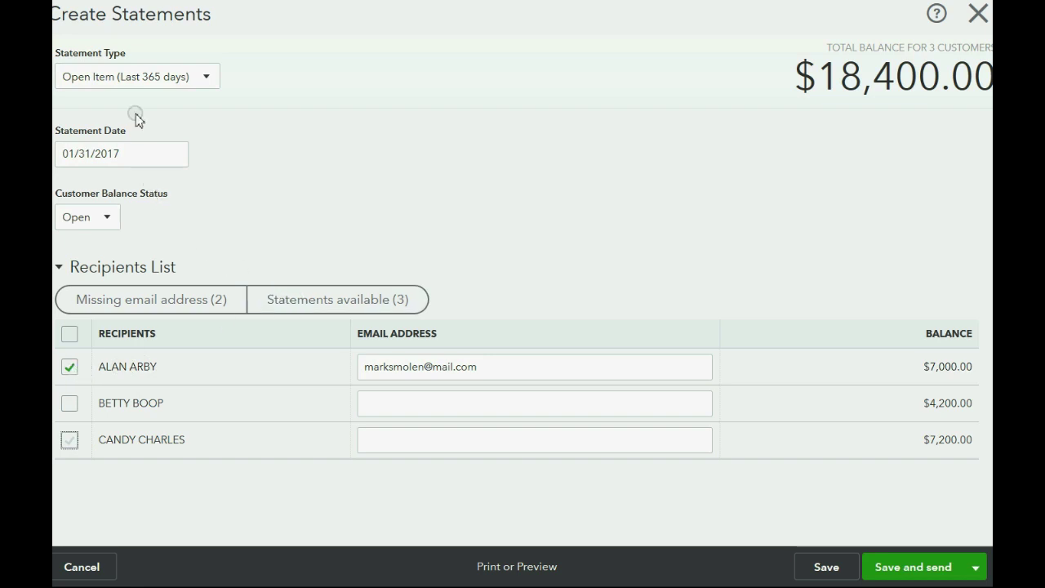
left_click(117, 79)
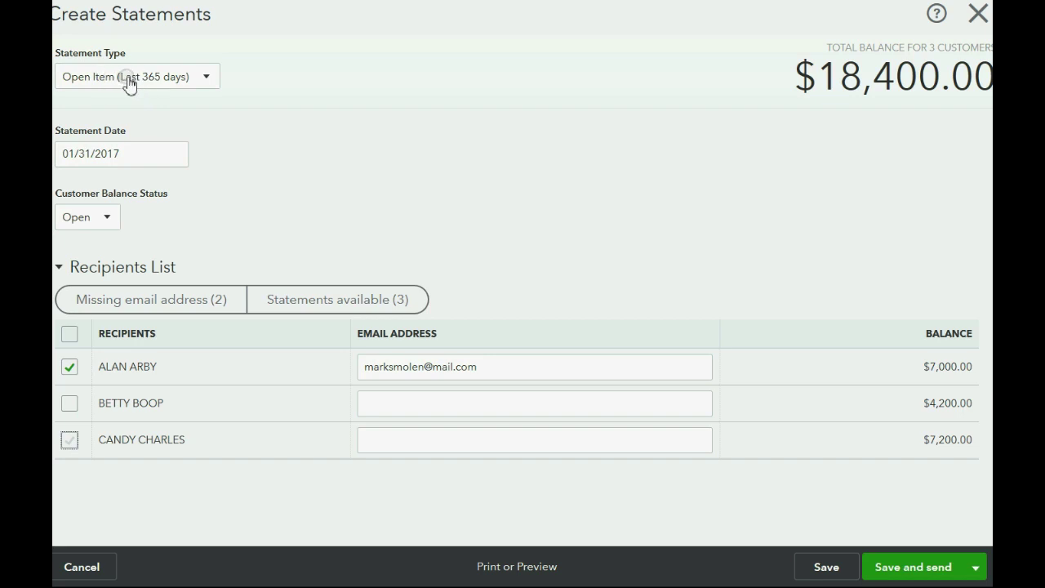
left_click(167, 147)
left_click(173, 153)
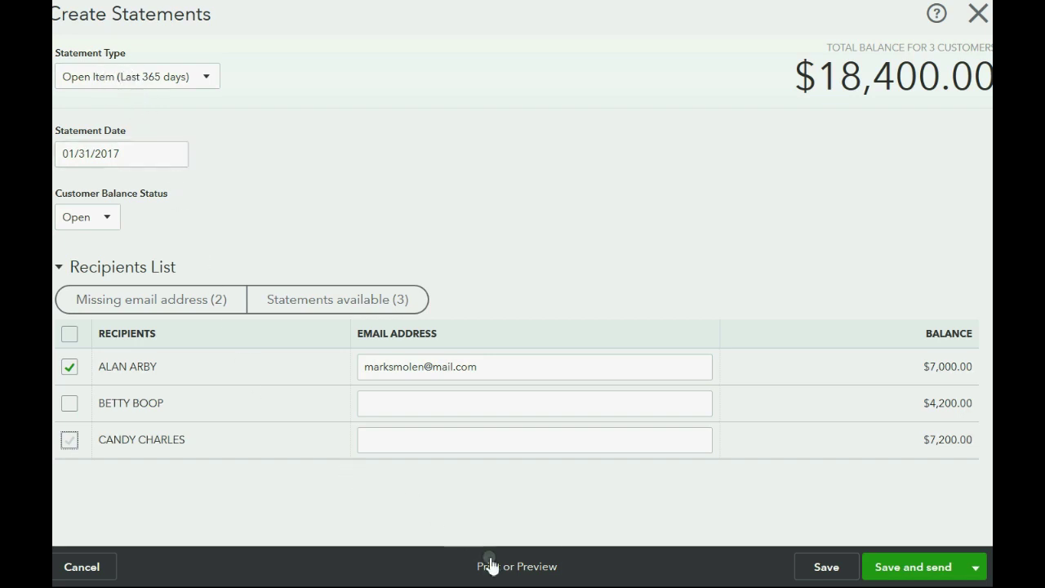
left_click(706, 572)
left_click(907, 570)
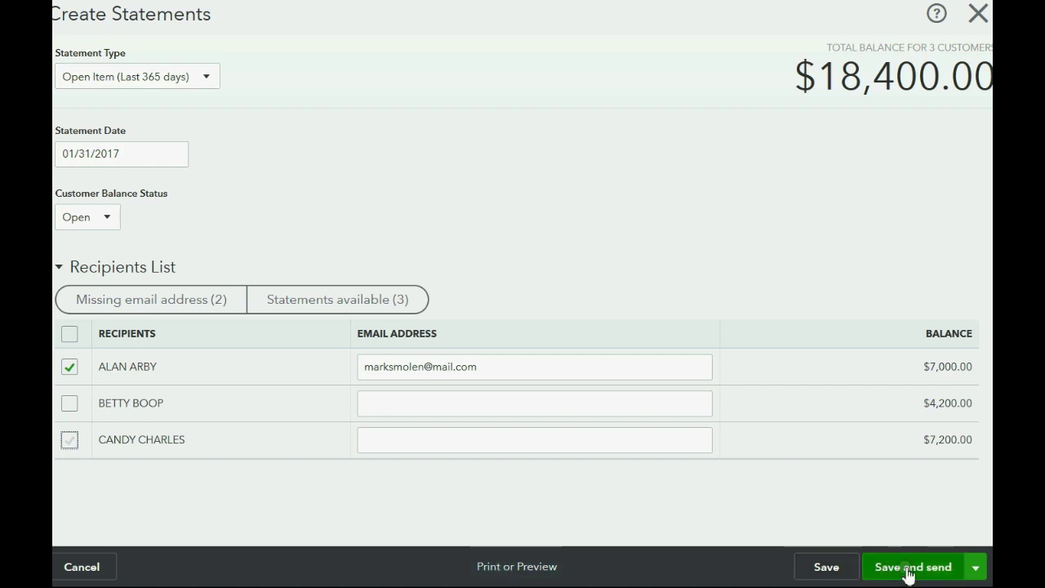
left_click(525, 374)
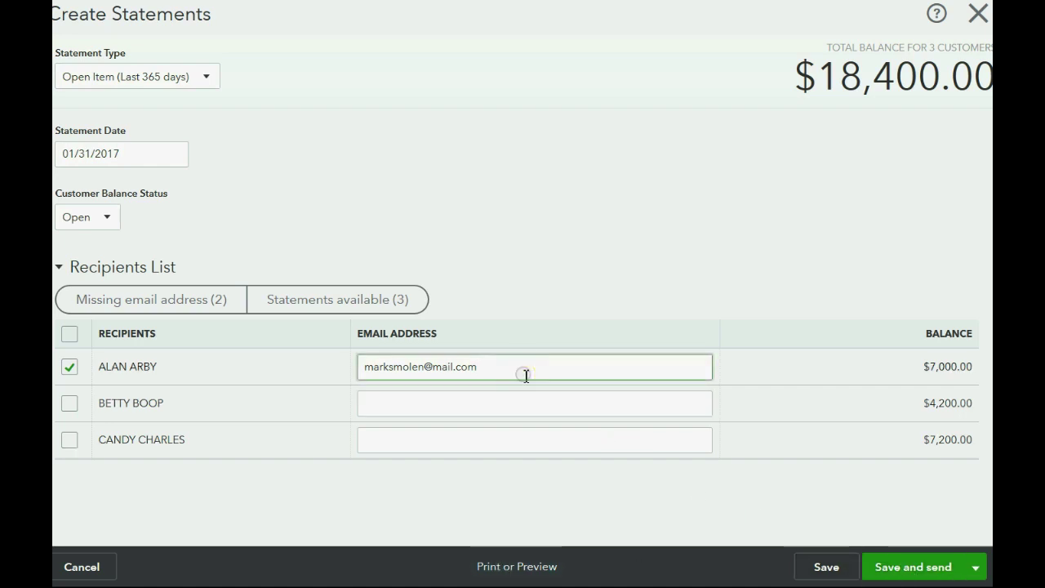
left_click(533, 571)
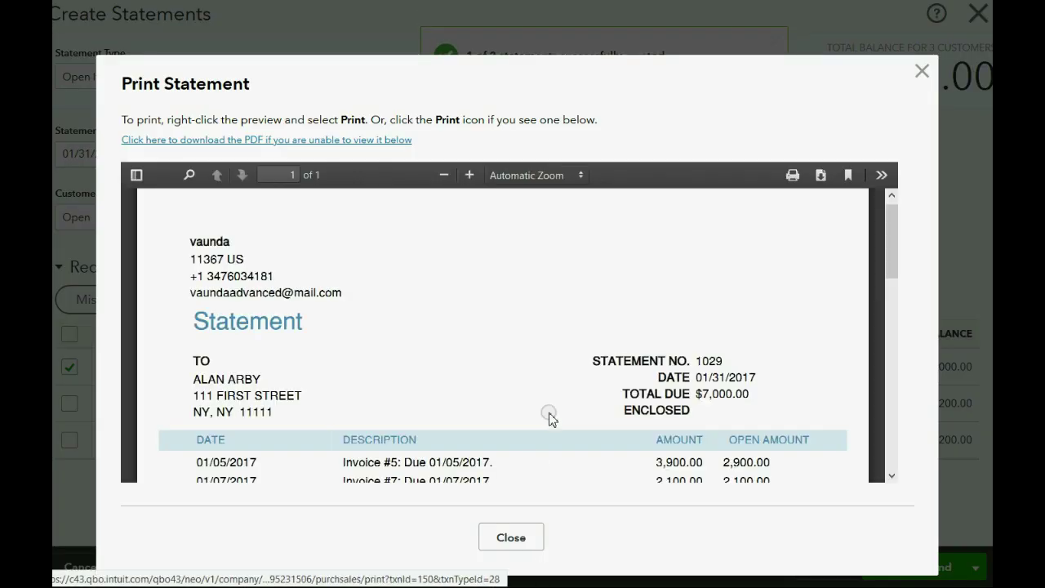
scroll(549, 418, "down", 3)
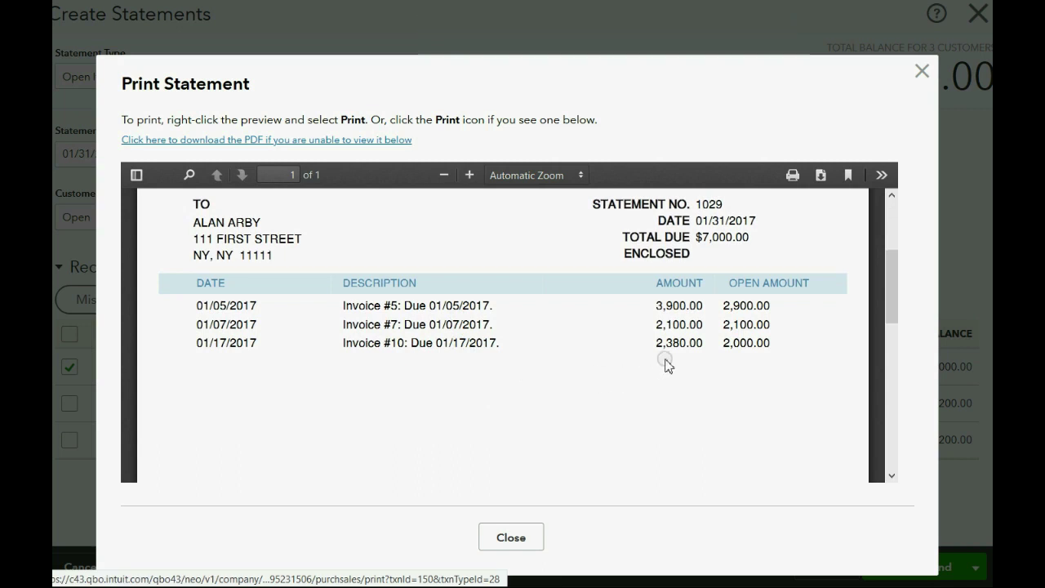
left_click_drag(671, 343, 664, 309)
left_click(664, 309)
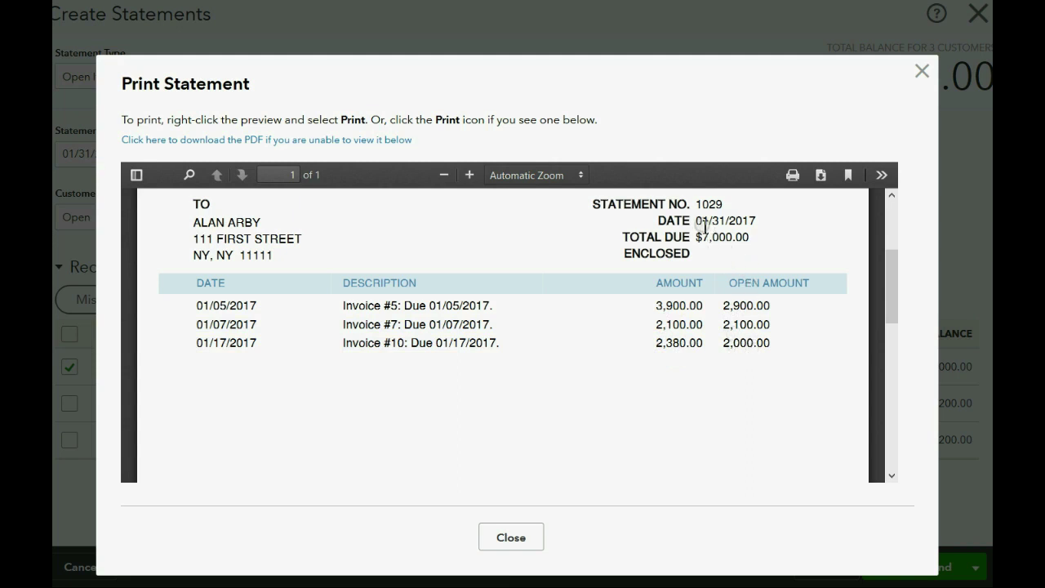
left_click_drag(699, 222, 719, 275)
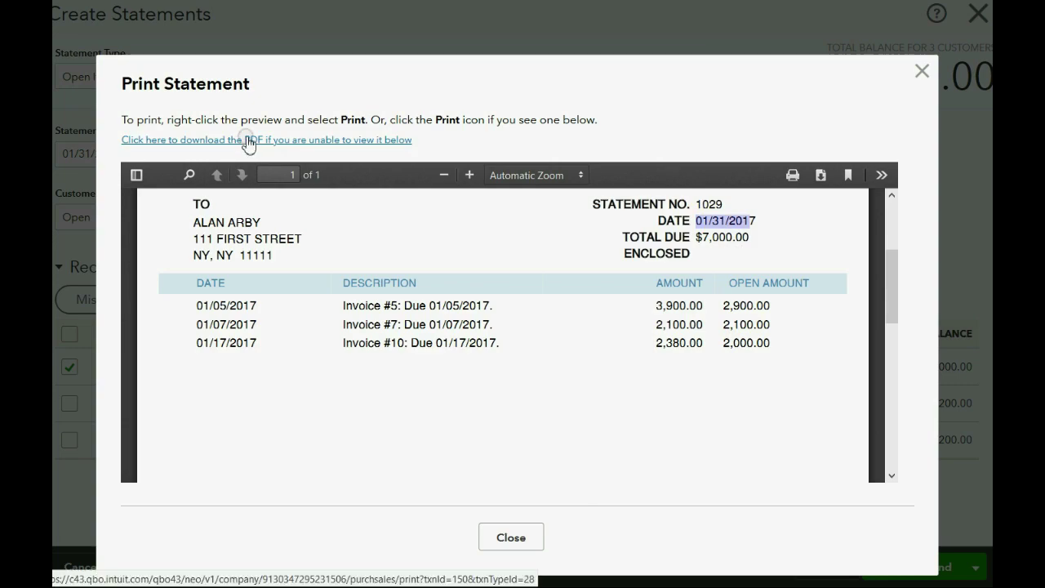
left_click(516, 546)
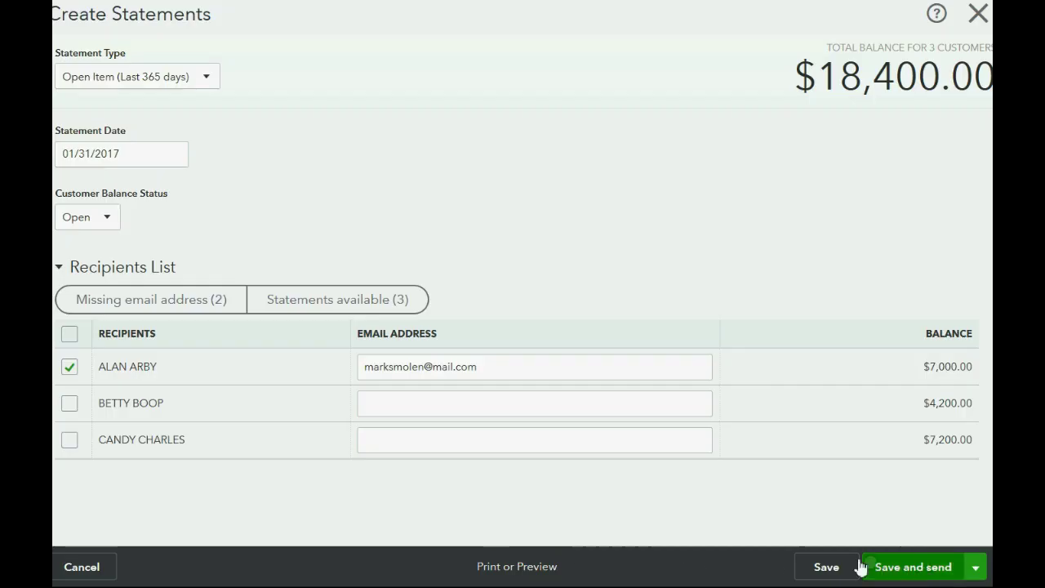
- Highlight the customer's email, then change Statement Type to Balance Forward
left_click_drag(504, 369, 362, 373)
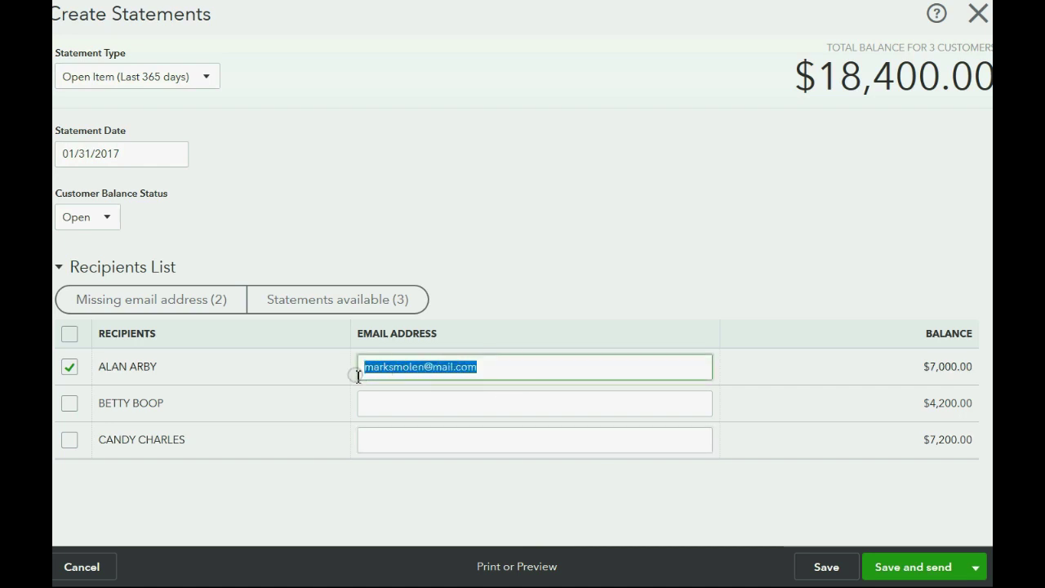
left_click(406, 234)
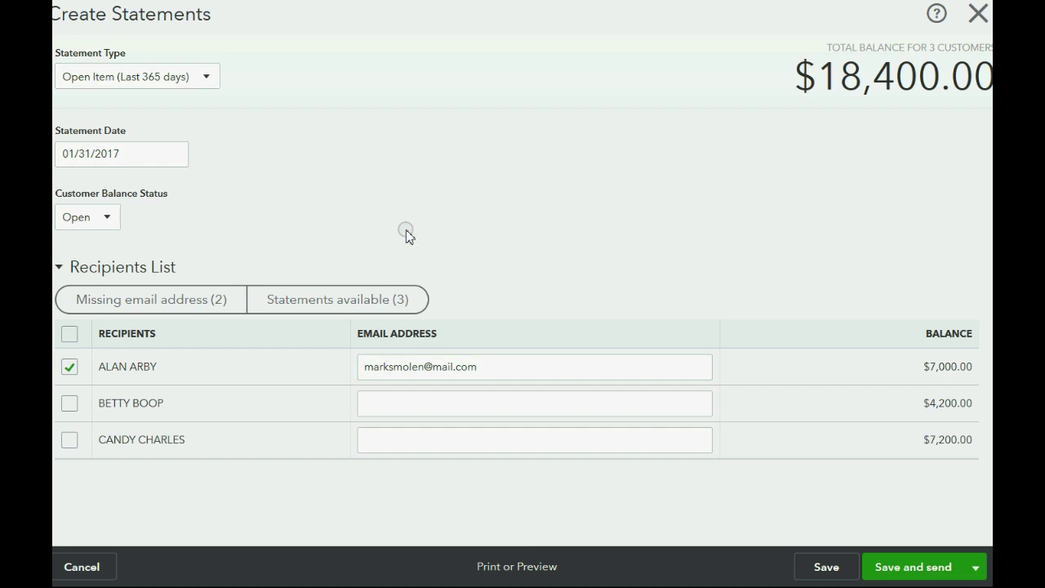
left_click(178, 82)
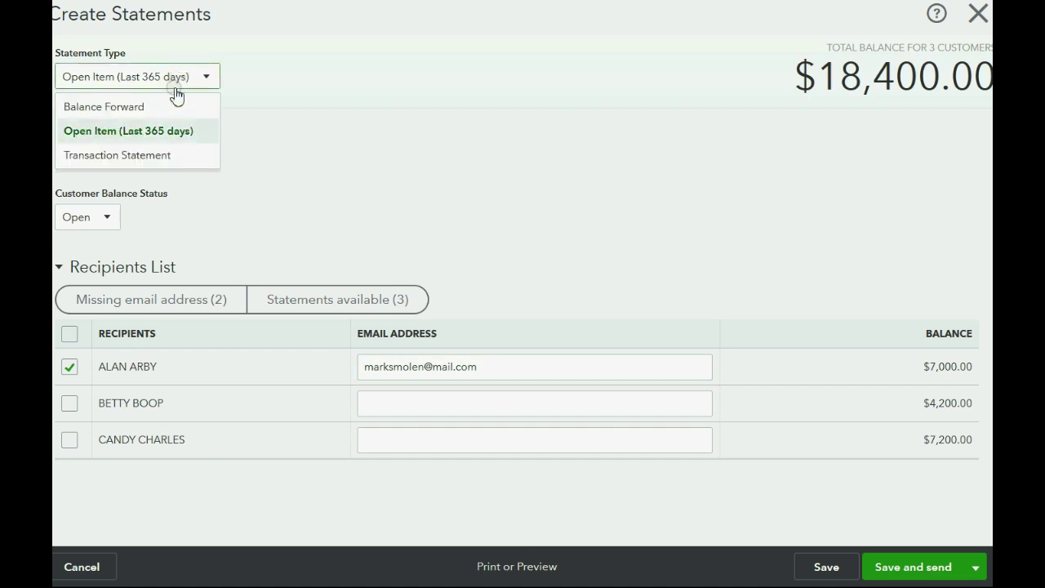
left_click(169, 105)
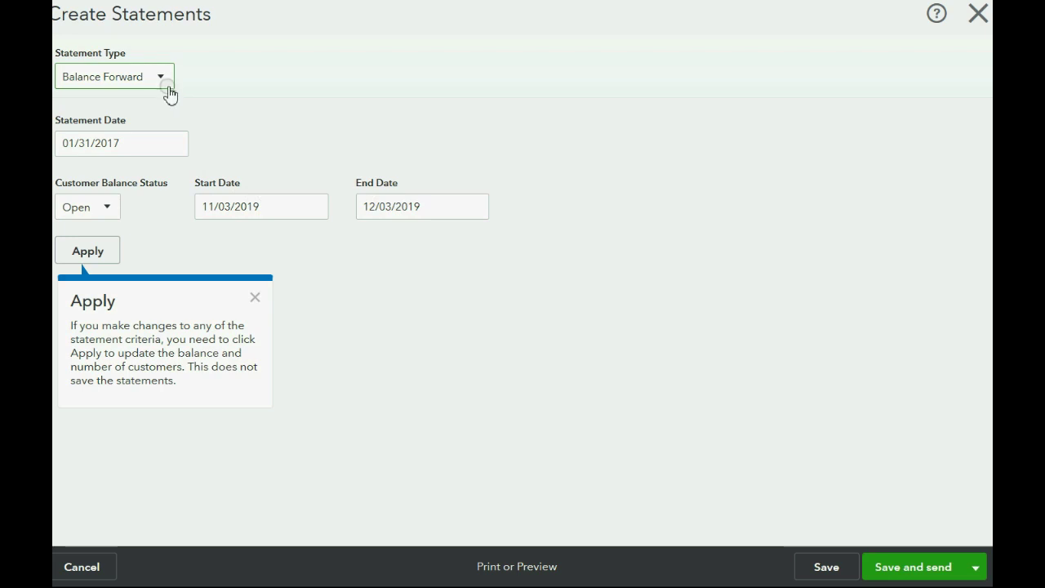
- Pick January 1, 2019 as the Balance Forward start date
left_click(314, 205)
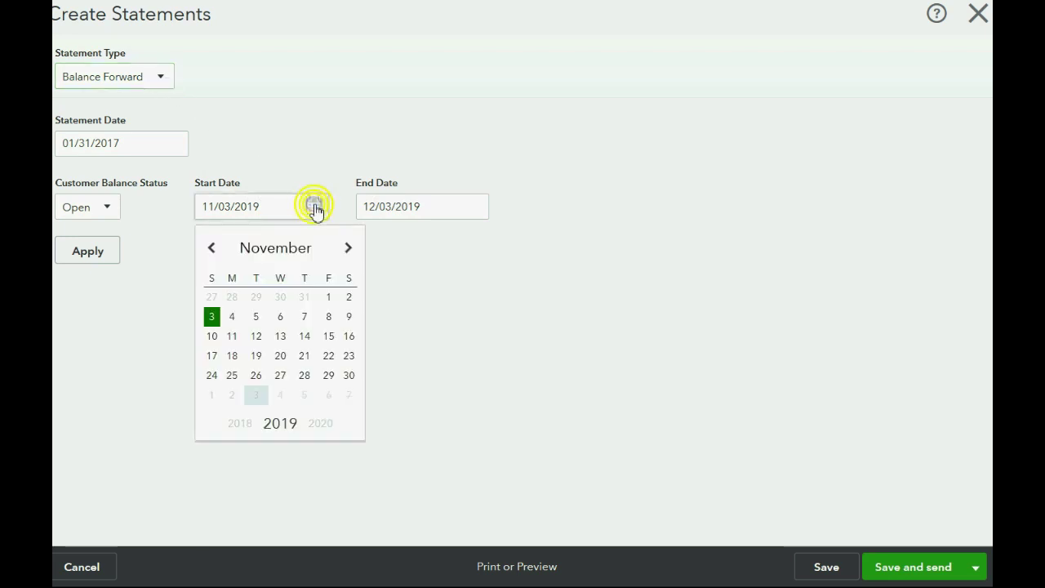
left_click(347, 248)
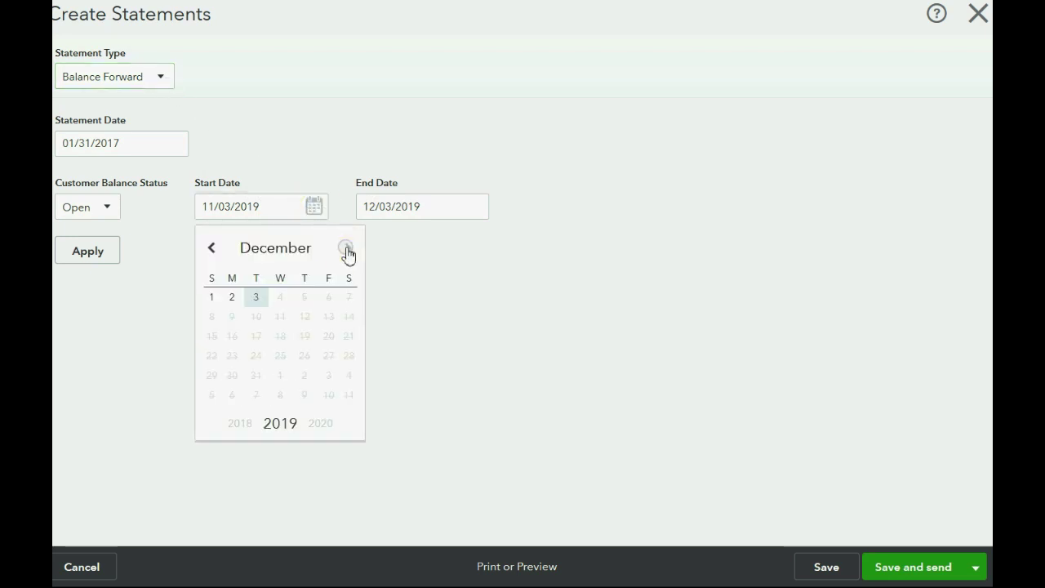
left_click(345, 250)
left_click(210, 249)
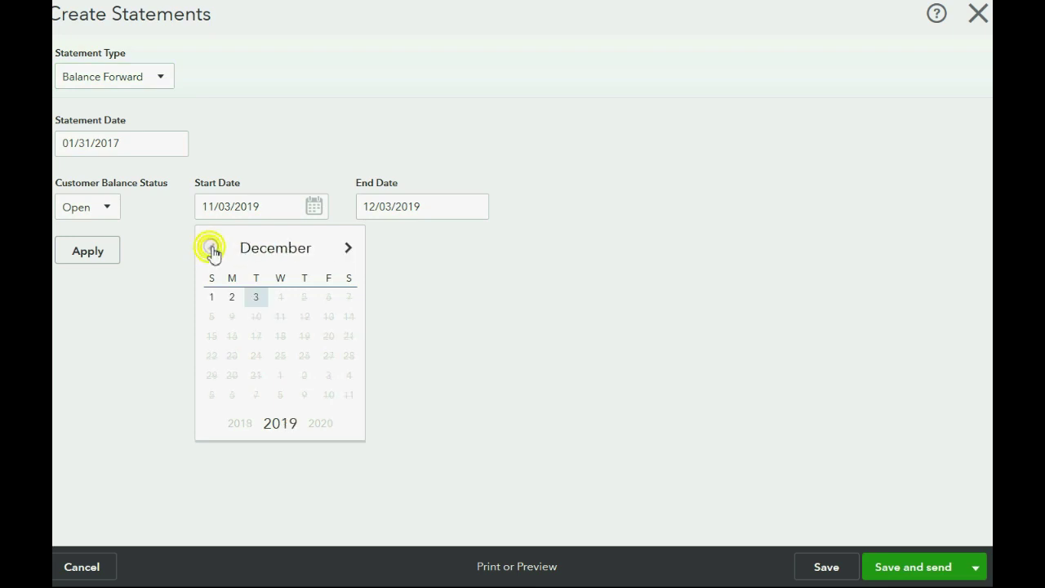
left_click(213, 249)
left_click(212, 249)
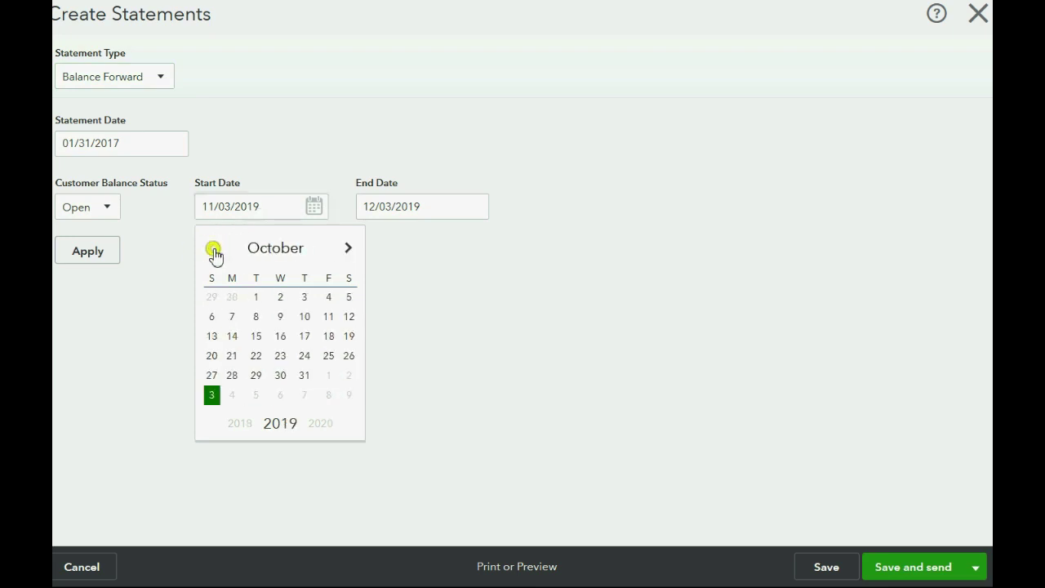
left_click(213, 249)
left_click(212, 249)
left_click(212, 249)
left_click(213, 249)
left_click(213, 249)
left_click(213, 249)
left_click(213, 249)
left_click(213, 249)
left_click(213, 249)
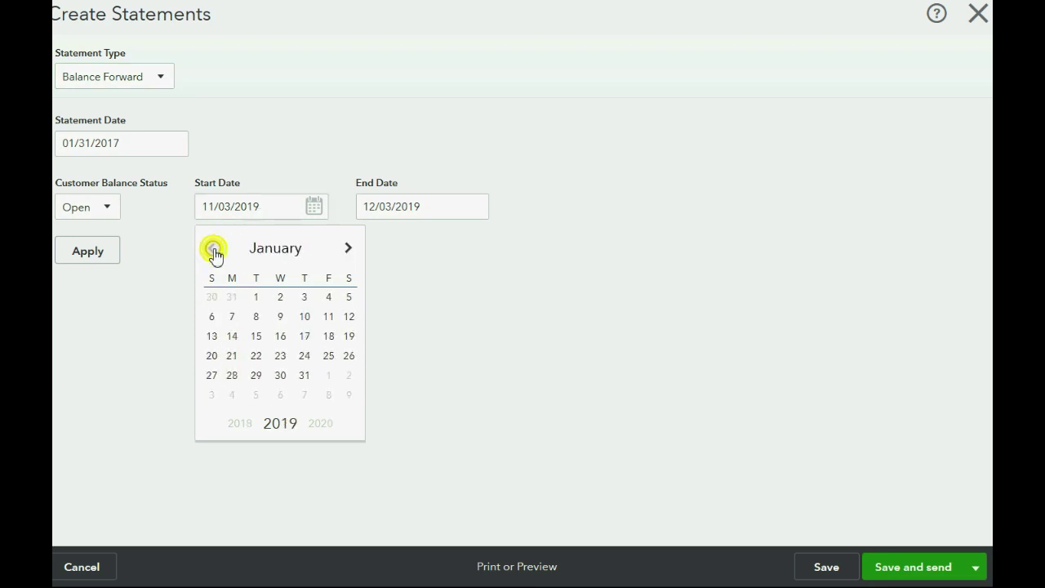
left_click(256, 297)
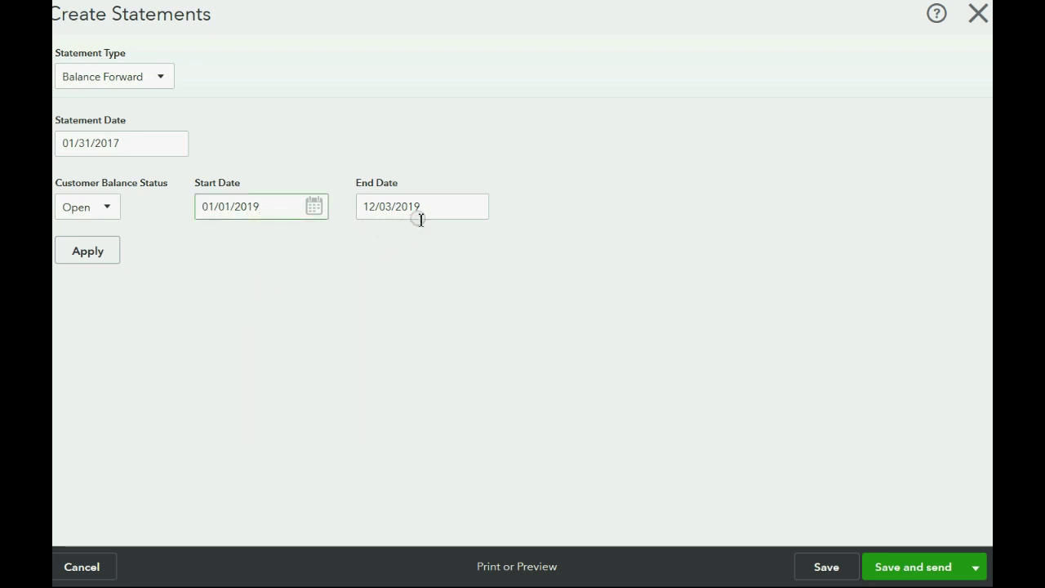
- Pick January 31, 2019 as the end date
left_click(473, 206)
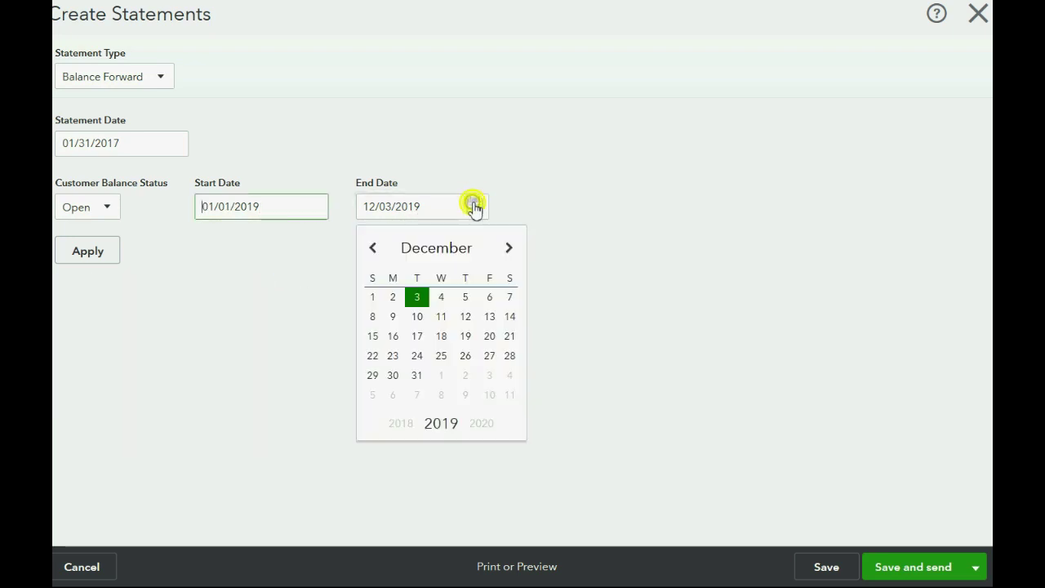
left_click(375, 249)
left_click(375, 250)
left_click(375, 249)
left_click(375, 249)
left_click(375, 249)
left_click(374, 249)
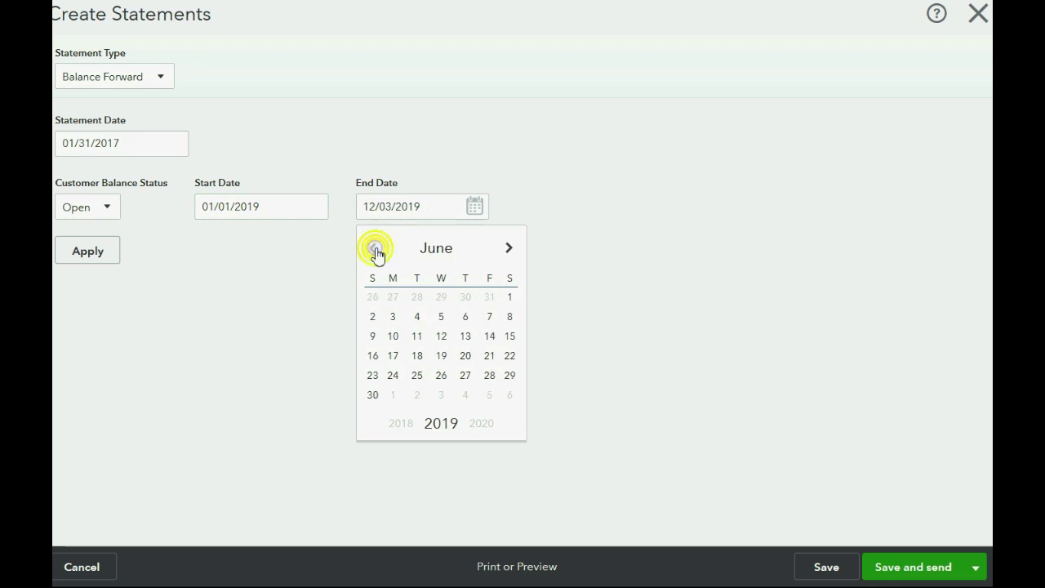
left_click(375, 249)
left_click(375, 249)
left_click(374, 249)
left_click(375, 249)
left_click(374, 249)
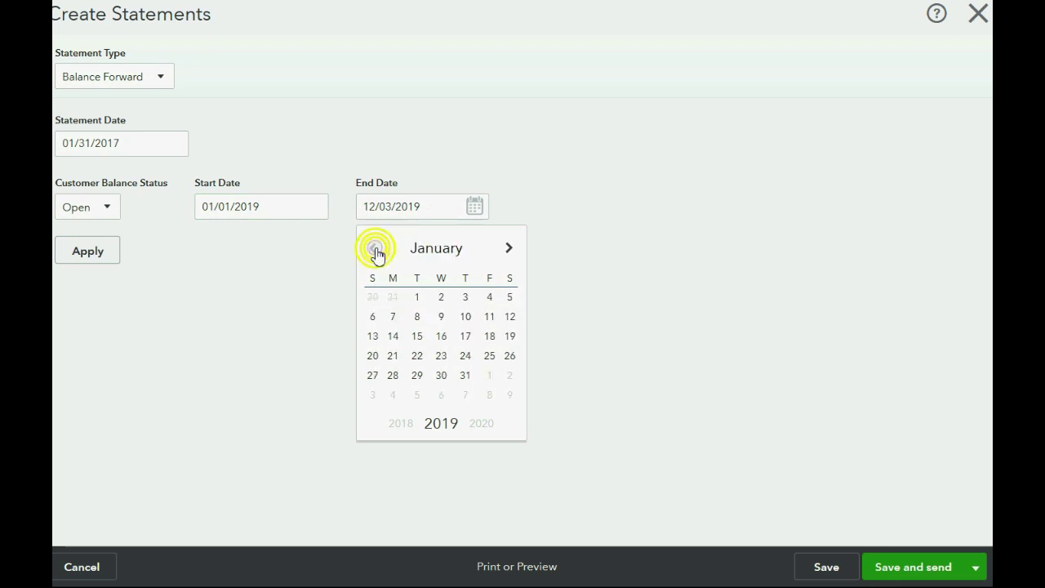
left_click(466, 375)
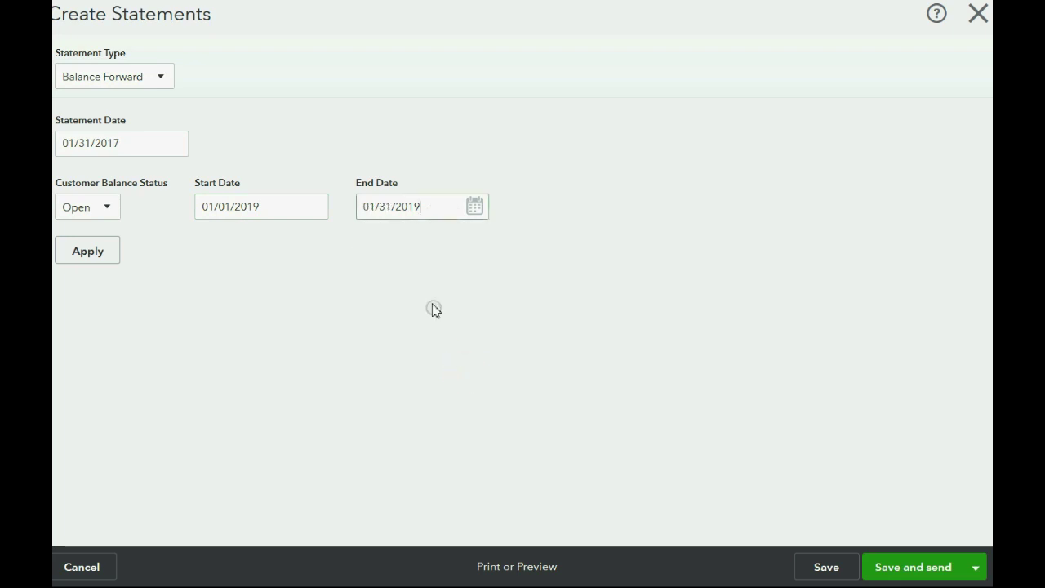
- Change both dates' years to 2017, giving a 01/01/2017–01/31/2017 range
left_click(427, 208)
key("BackSpace")
type("7")
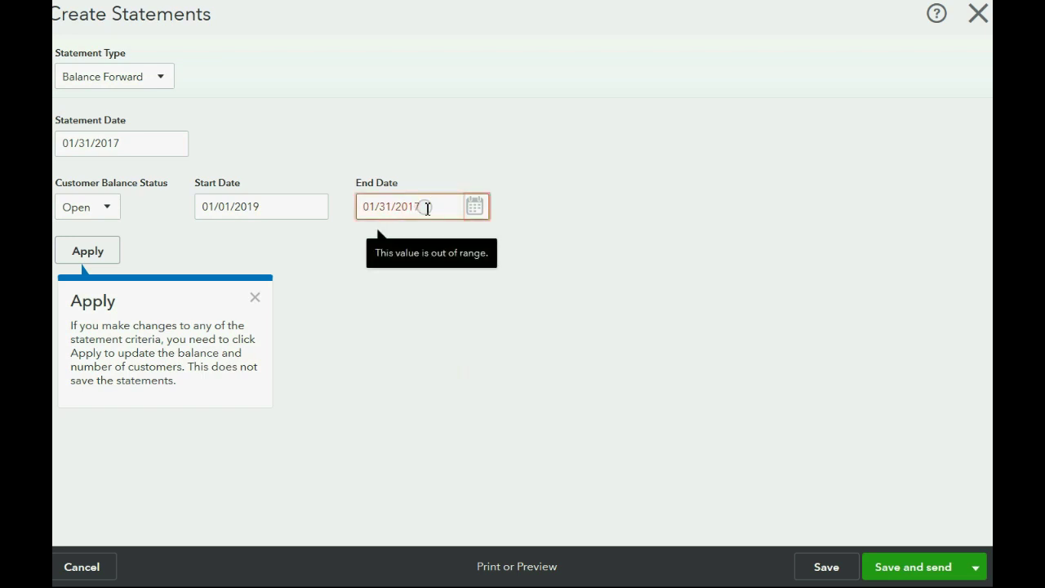
left_click(289, 211)
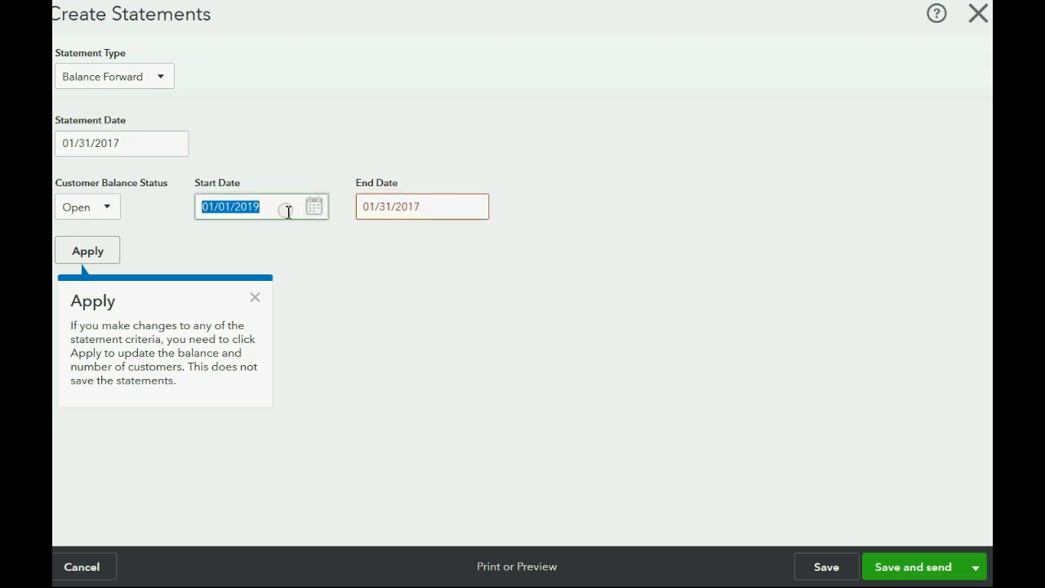
left_click(288, 212)
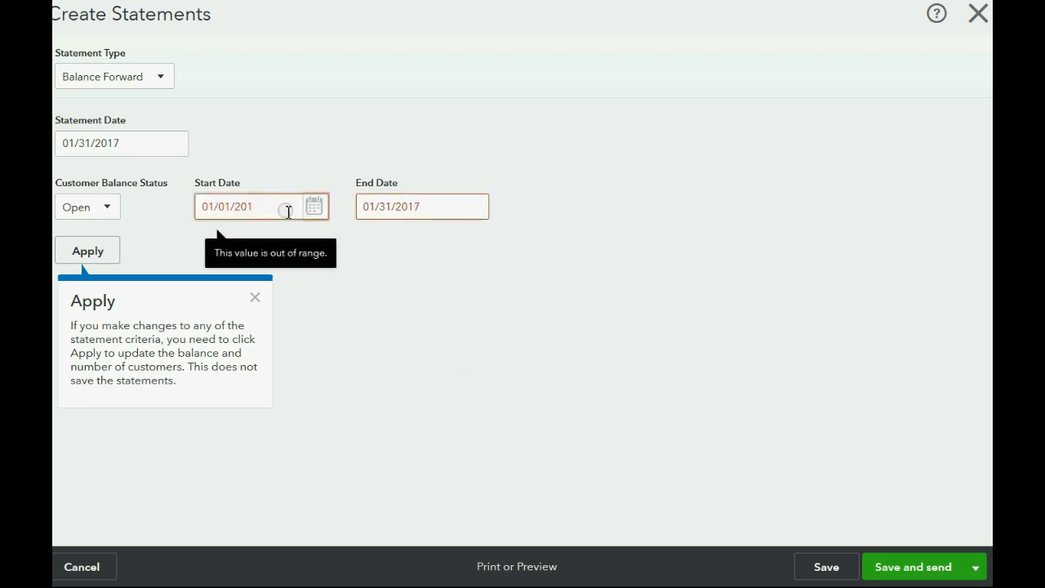
type("7")
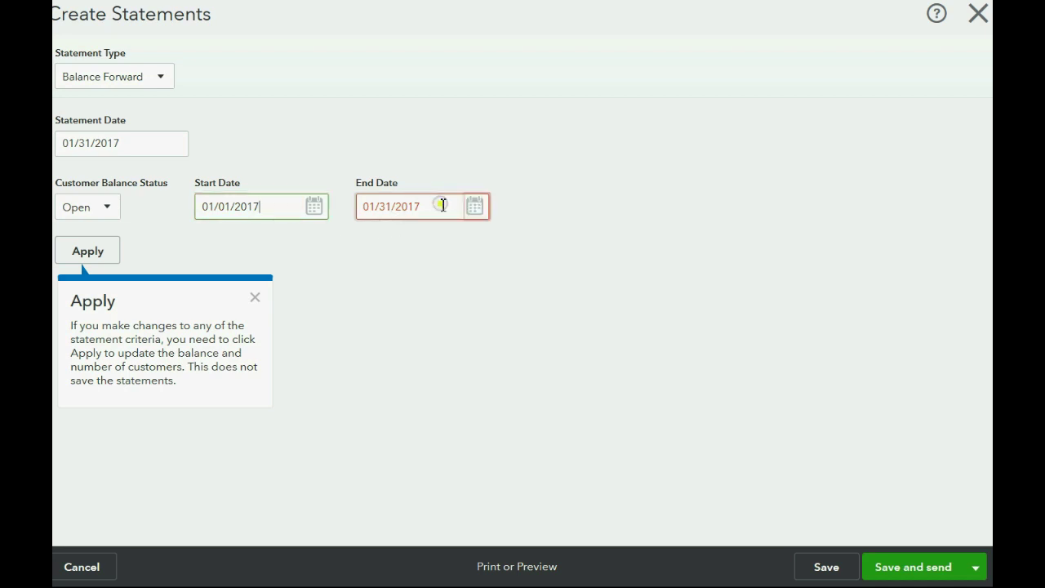
left_click(441, 206)
- Apply the date range and untick all but the $7,000.00 customer
left_click(95, 257)
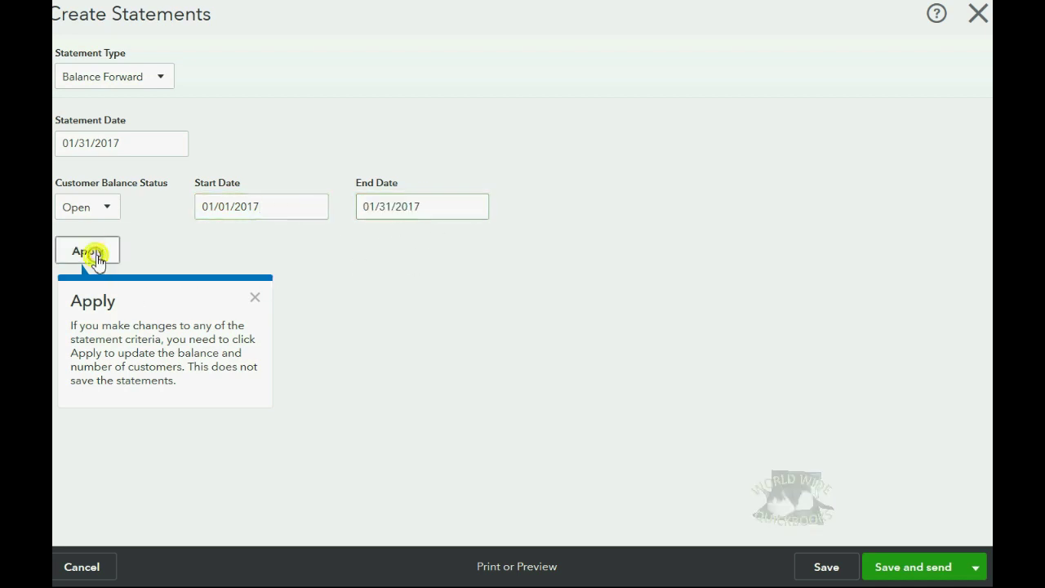
left_click(316, 302)
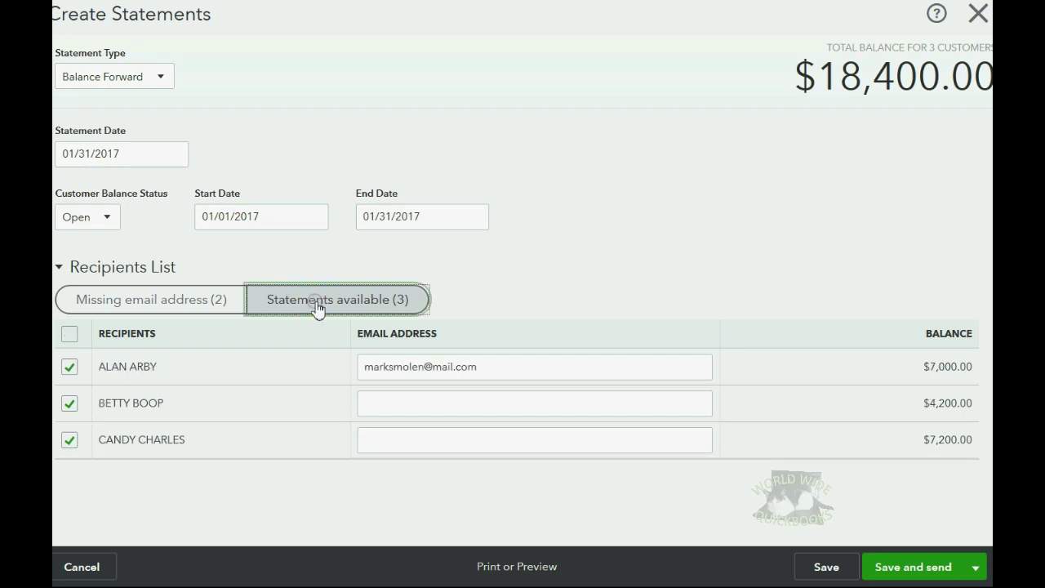
left_click(70, 403)
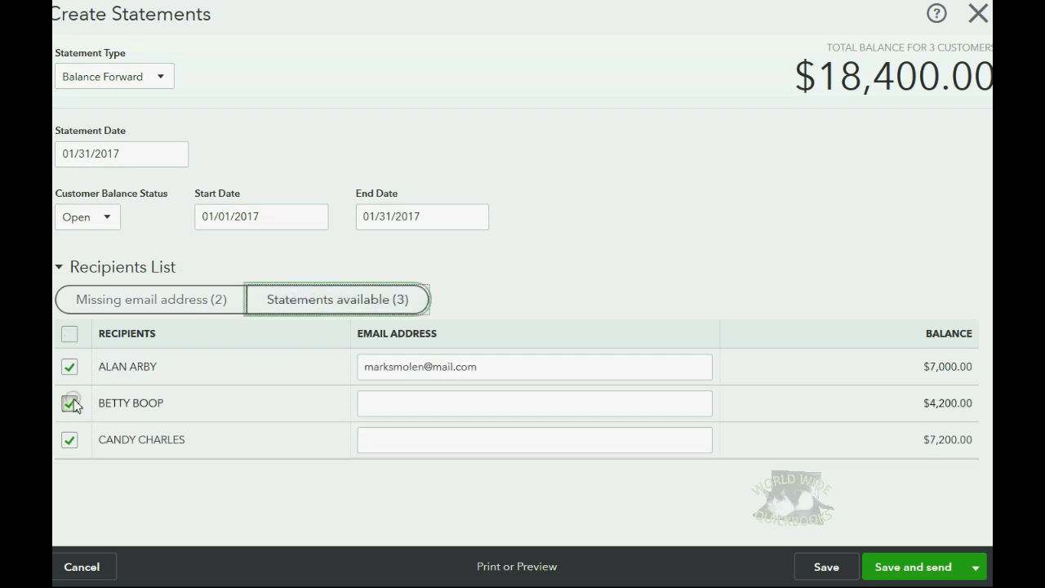
left_click(71, 440)
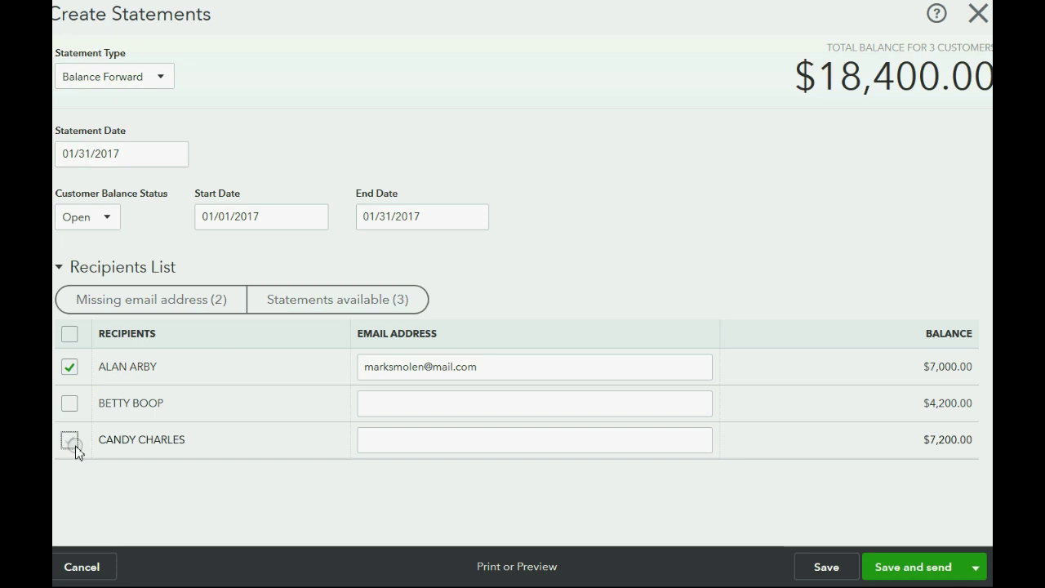
left_click(331, 501)
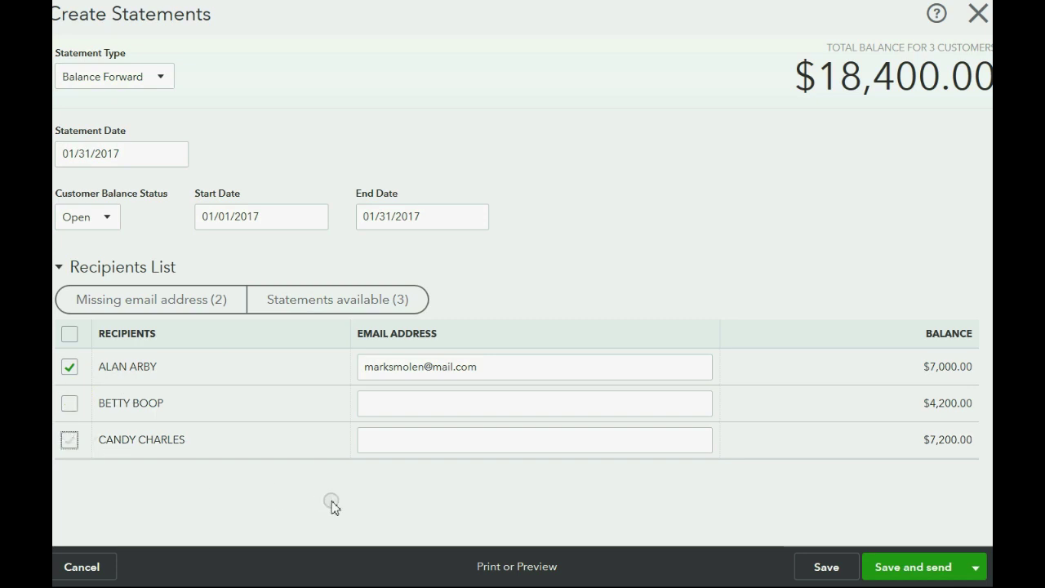
- Preview the $7,000.00 customer's Balance Forward statement, reviewing the 9,000.00 and 6,000.00 balances, then close
left_click(506, 565)
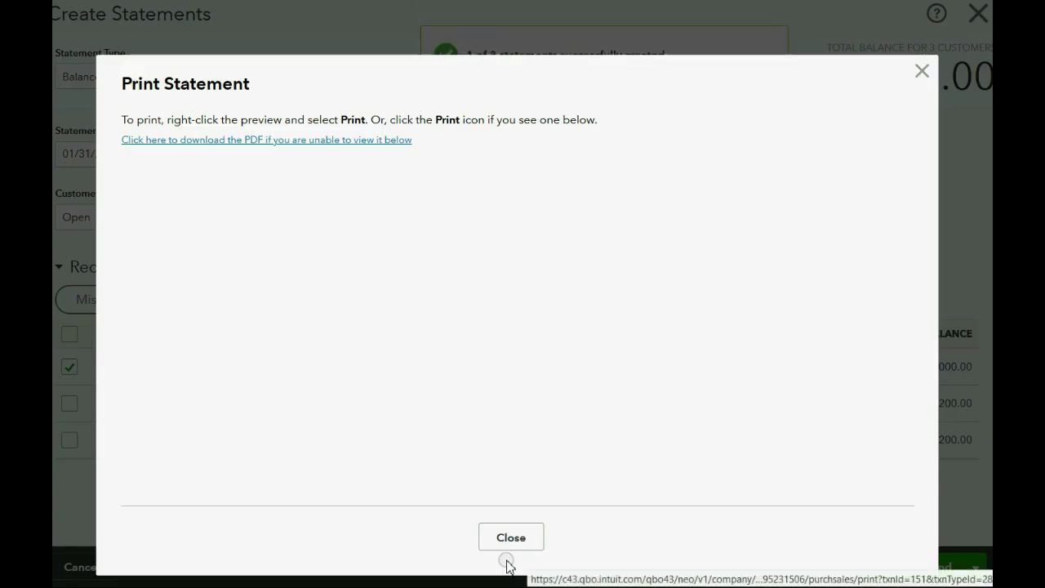
scroll(617, 304, "down", 3)
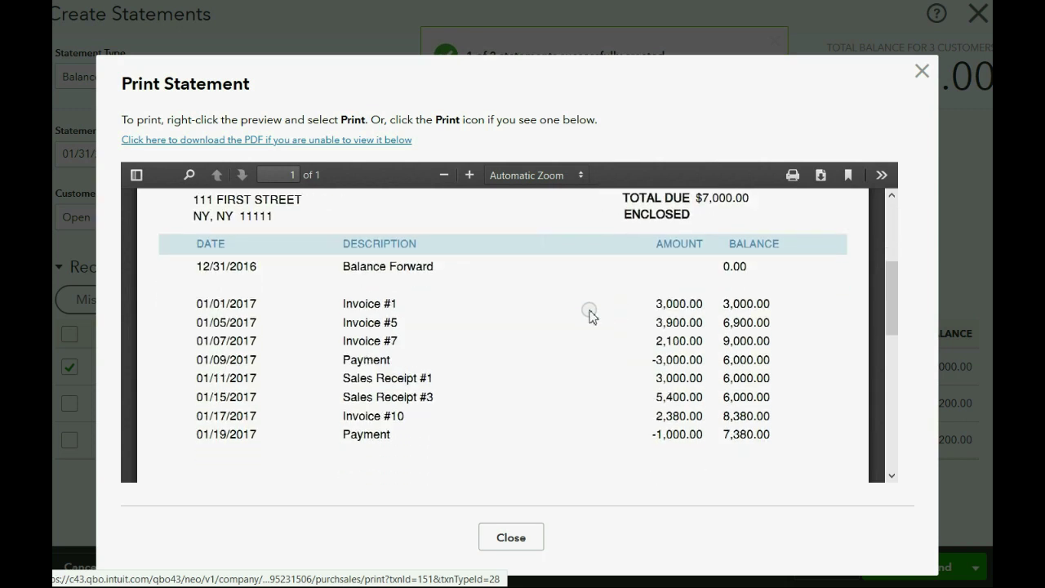
left_click(253, 306)
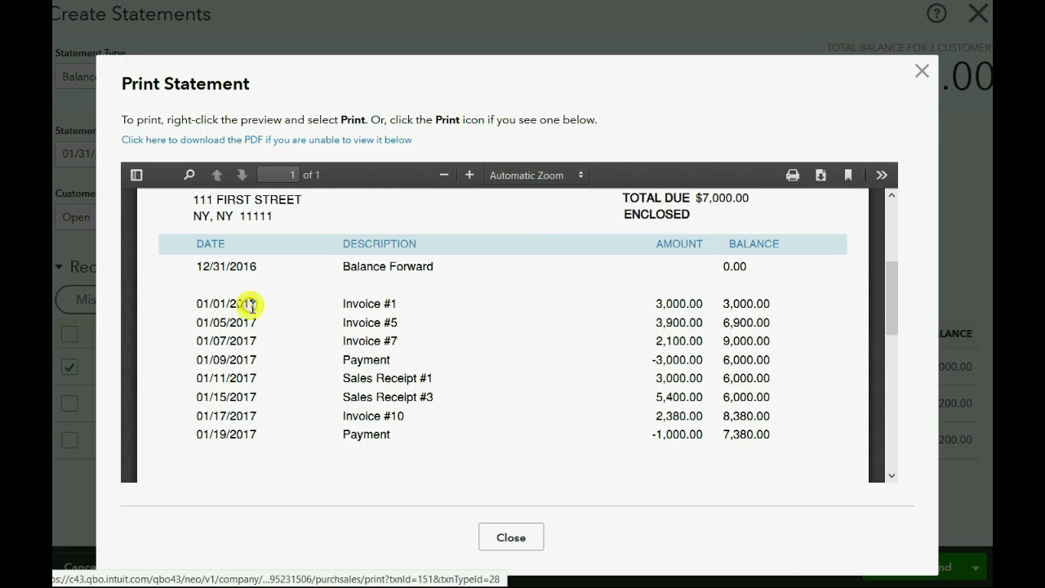
left_click(262, 439)
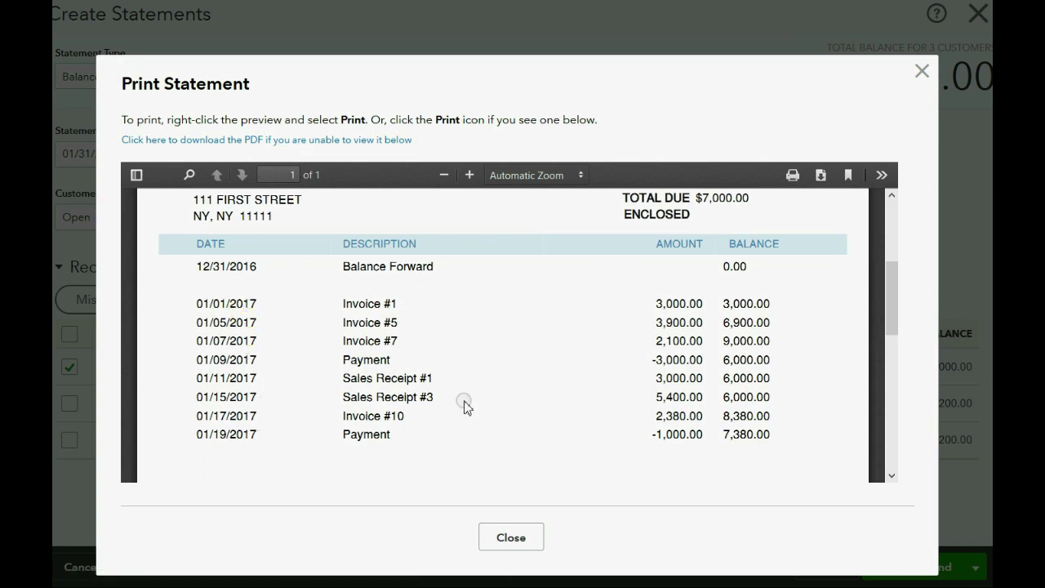
left_click_drag(657, 303, 772, 346)
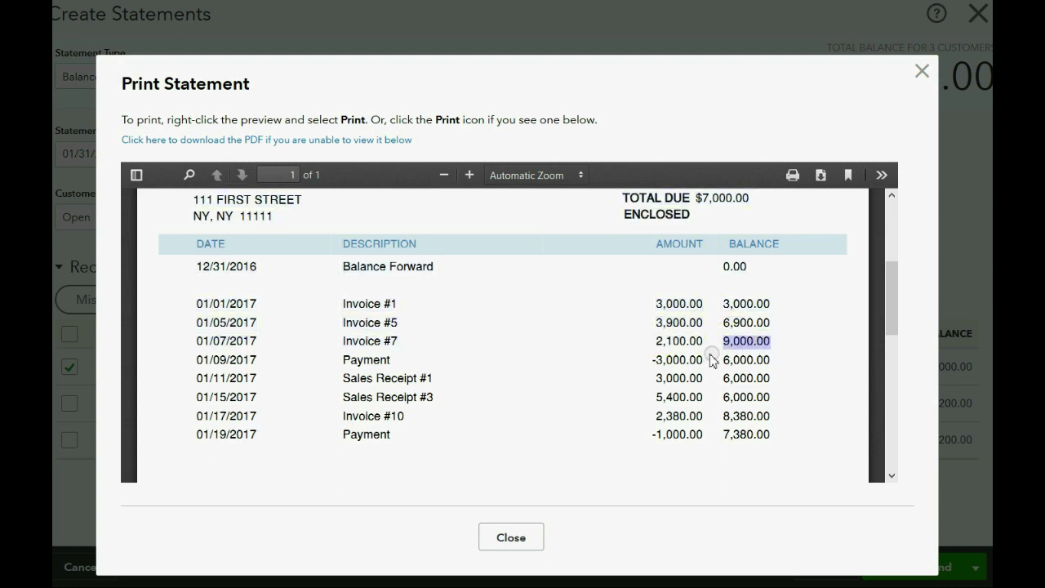
left_click(660, 362)
left_click_drag(660, 362, 768, 363)
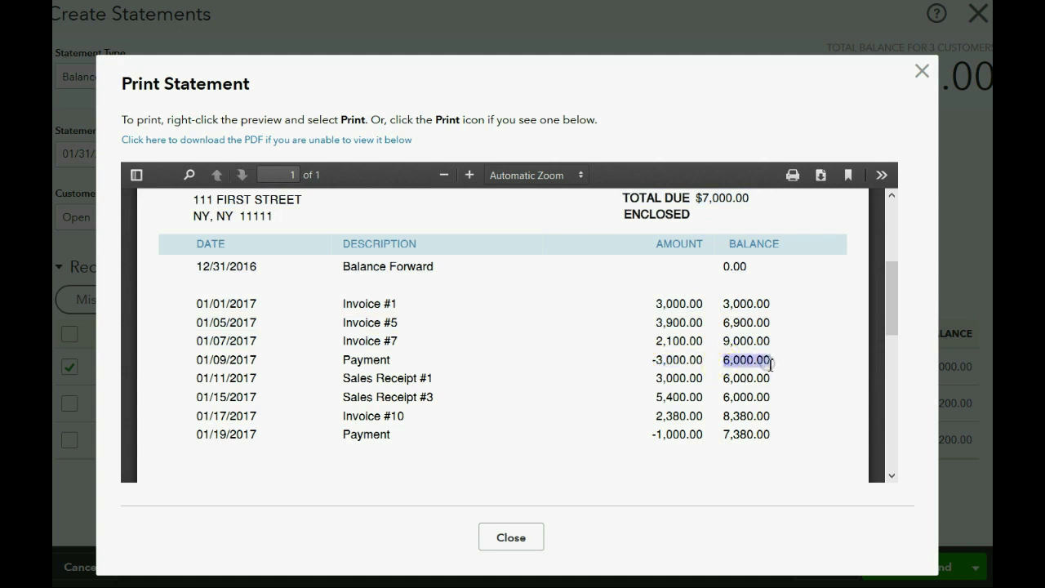
left_click(798, 383)
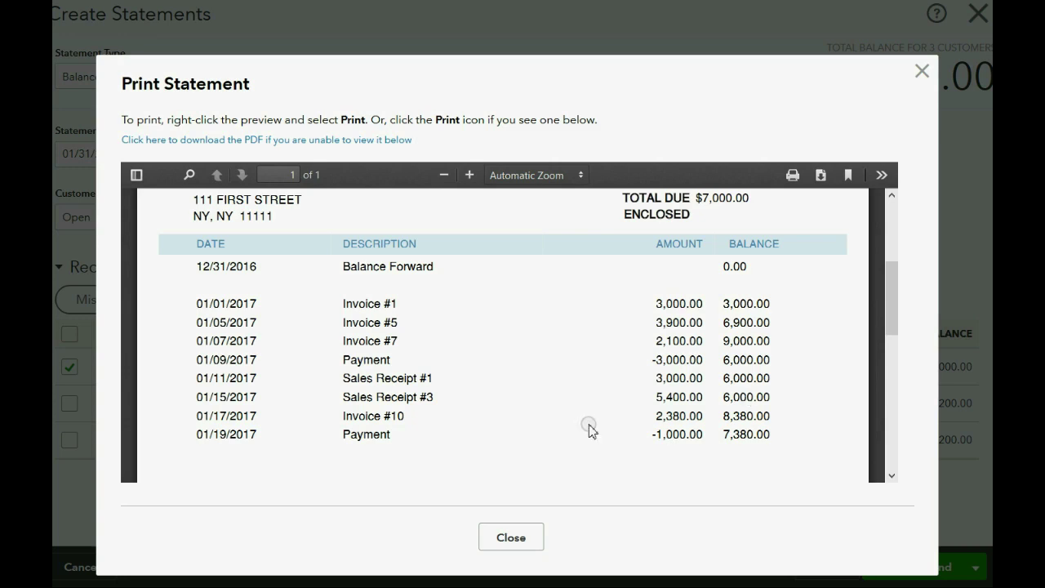
left_click(509, 536)
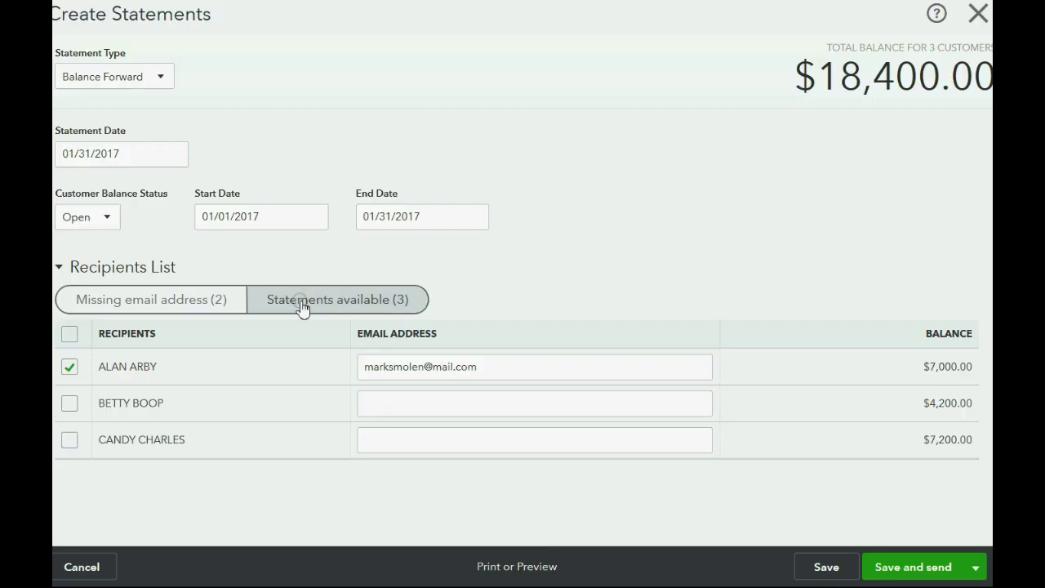
- Switch to Transaction Statement and preview, then close, all three statements
left_click(158, 78)
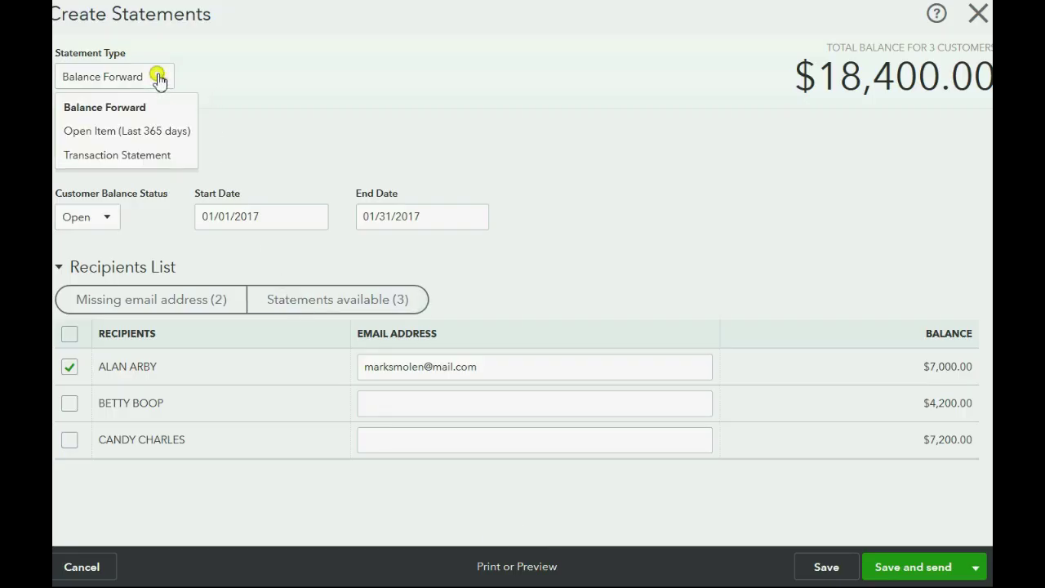
left_click(151, 156)
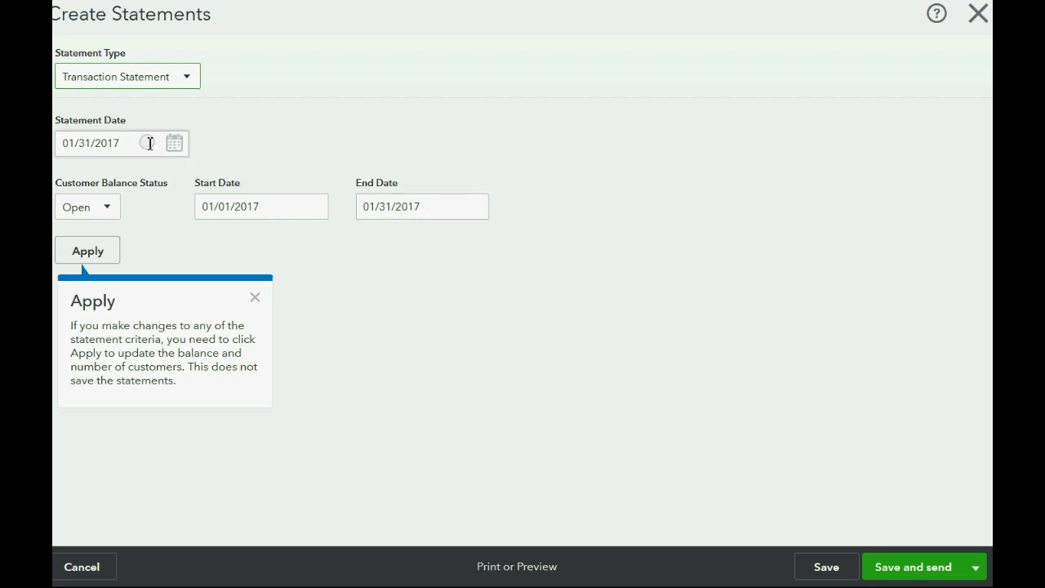
left_click(514, 566)
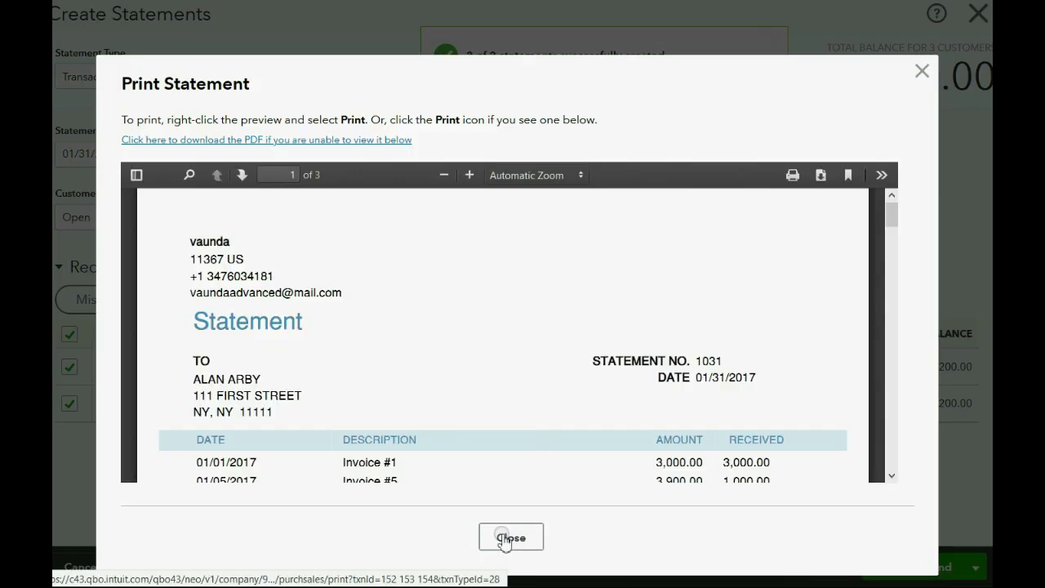
left_click(505, 537)
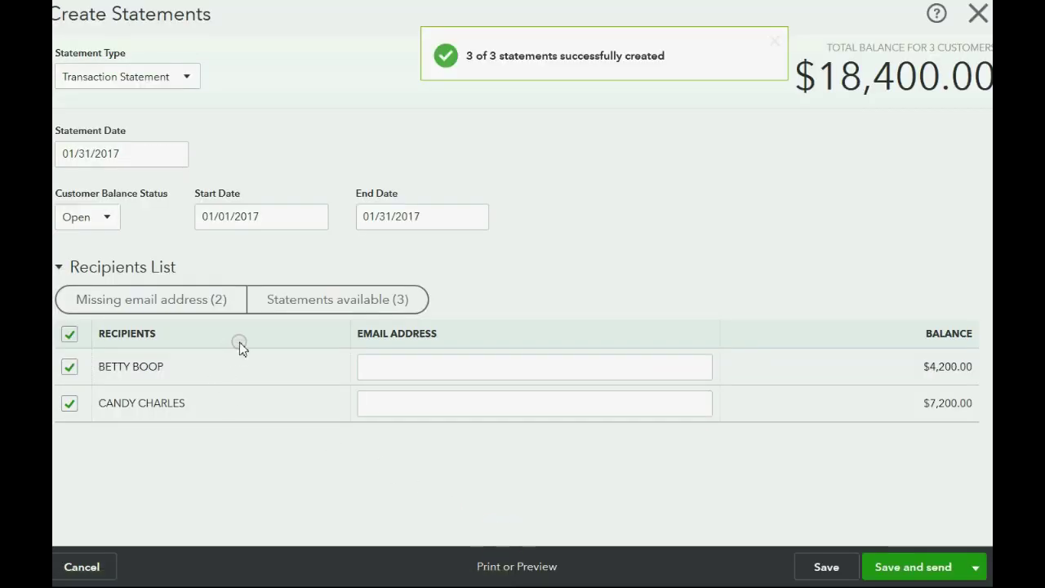
- Untick the second and third customers under Statements available
left_click(311, 299)
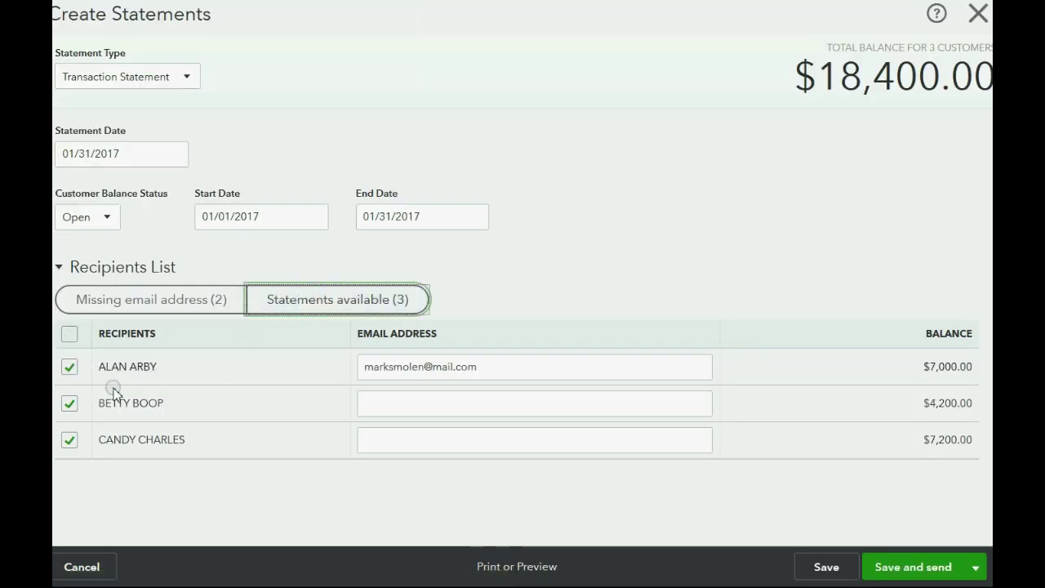
left_click(70, 404)
left_click(70, 438)
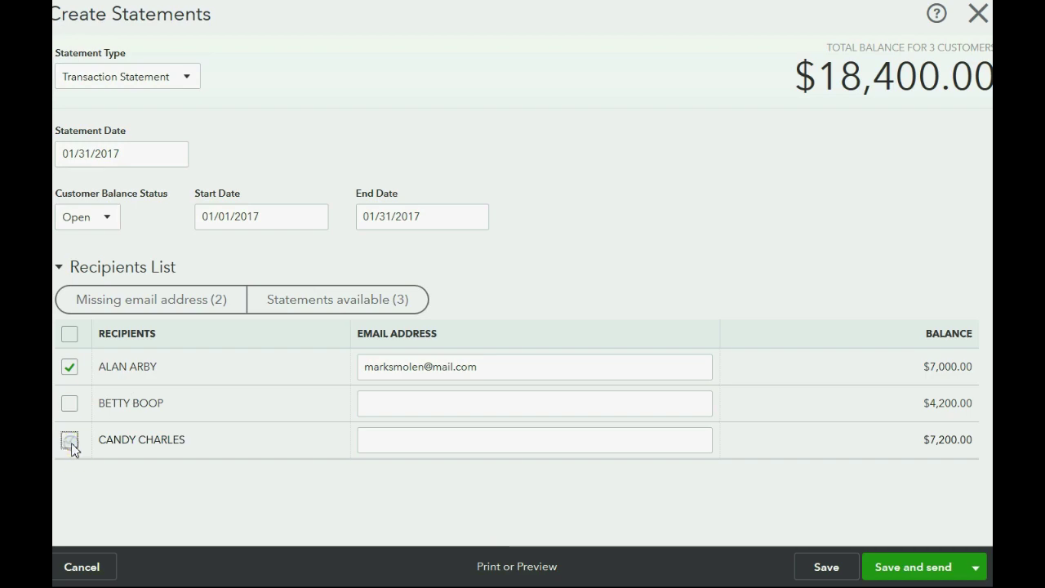
- Preview Transaction Statement No. 1034 ($19,780.00), highlighting invoice amounts and amounts received
left_click(535, 569)
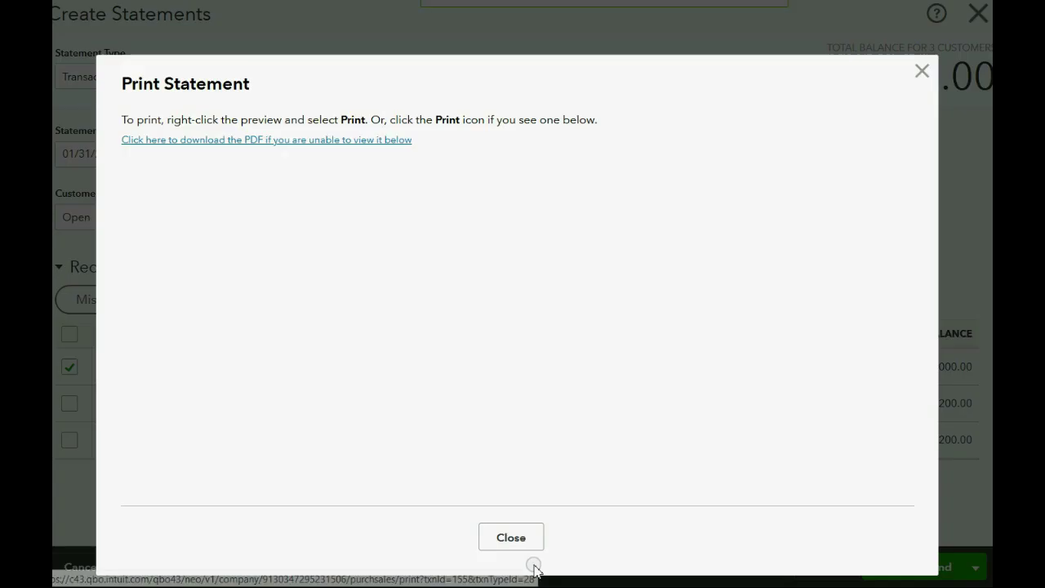
scroll(527, 412, "down", 2)
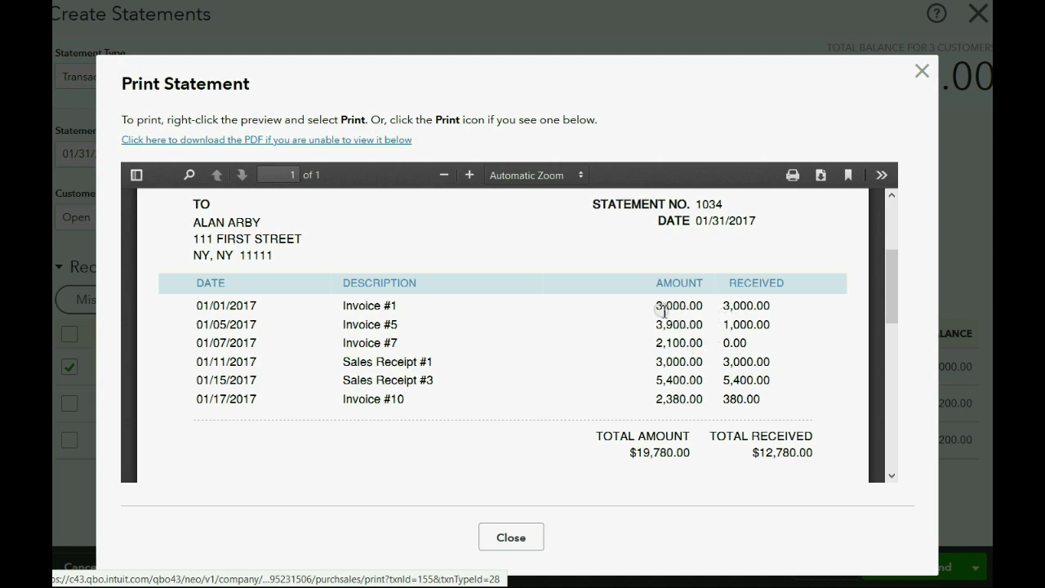
left_click_drag(659, 307, 690, 305)
left_click(722, 308)
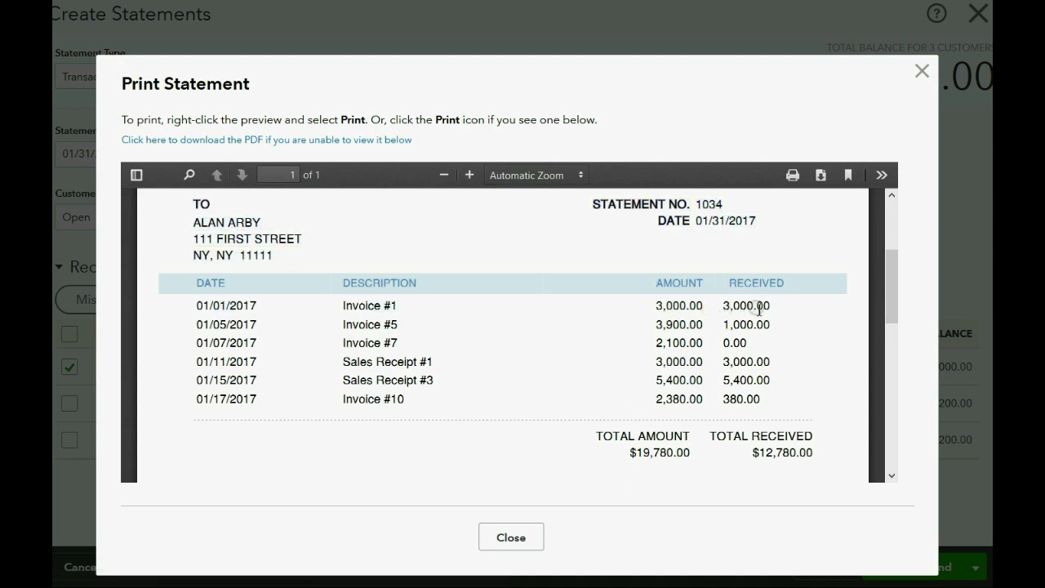
left_click_drag(659, 324, 773, 328)
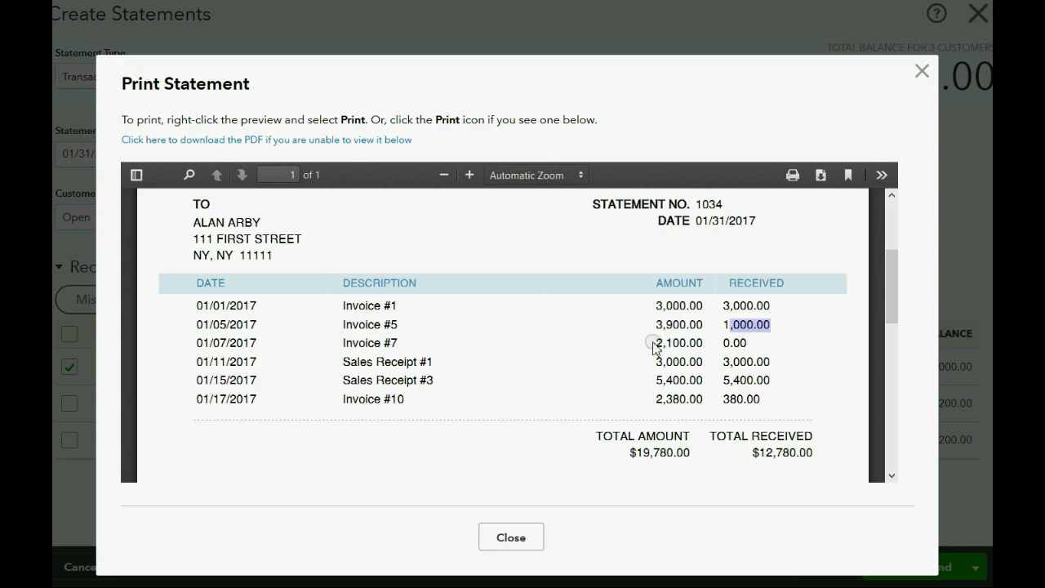
left_click_drag(658, 343, 747, 345)
left_click(796, 364)
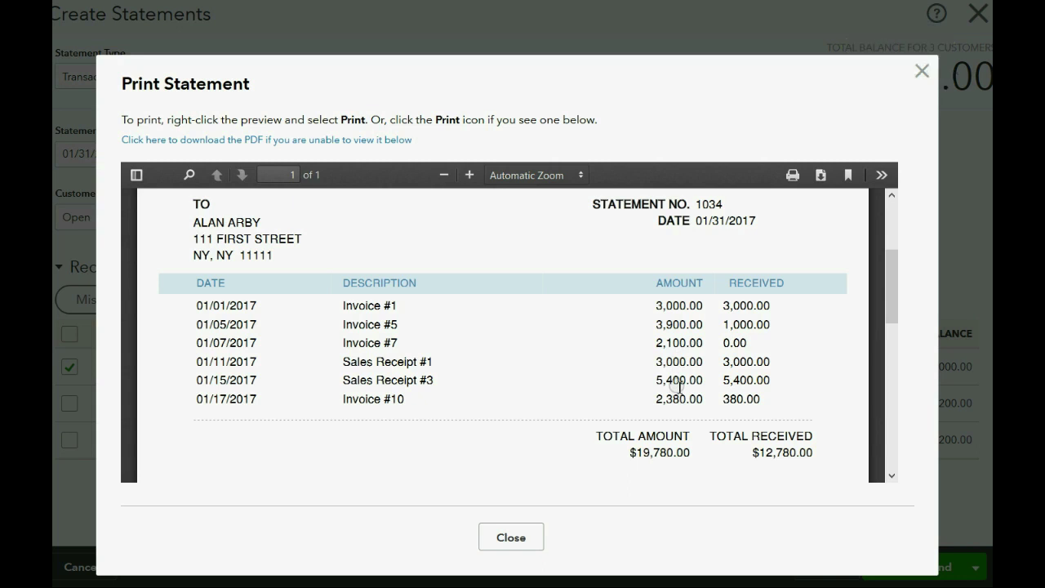
left_click_drag(661, 401, 751, 401)
left_click(783, 399)
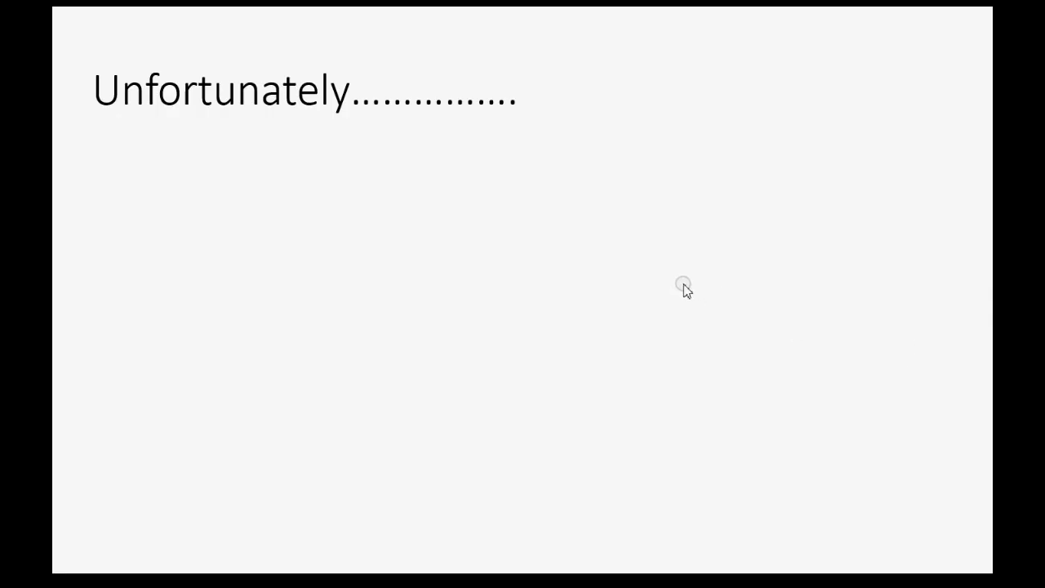
- Reveal both slide bullets about non-permanent statement emails, then return to QuickBooks
left_click(684, 287)
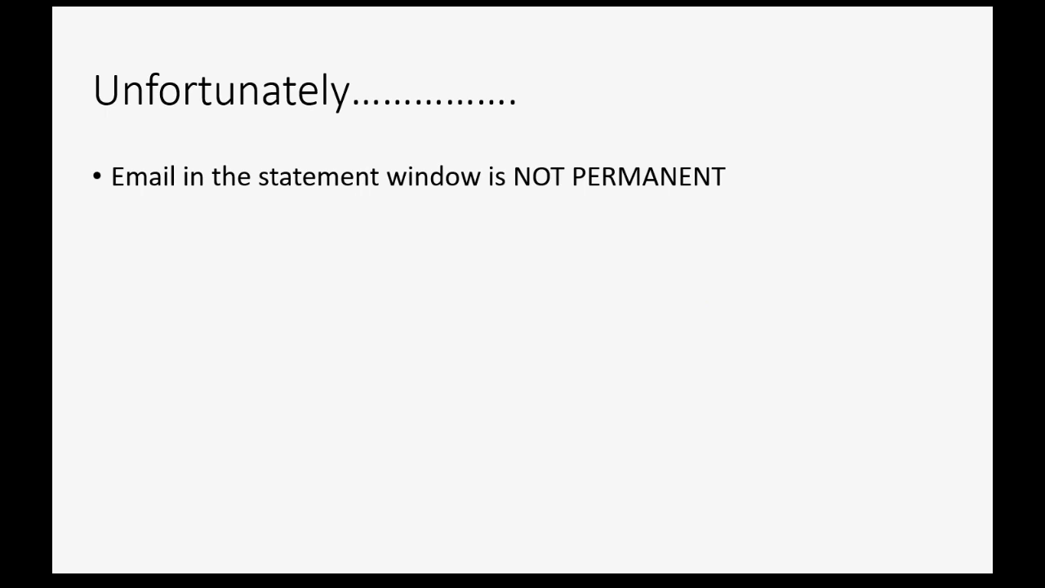
key("Right")
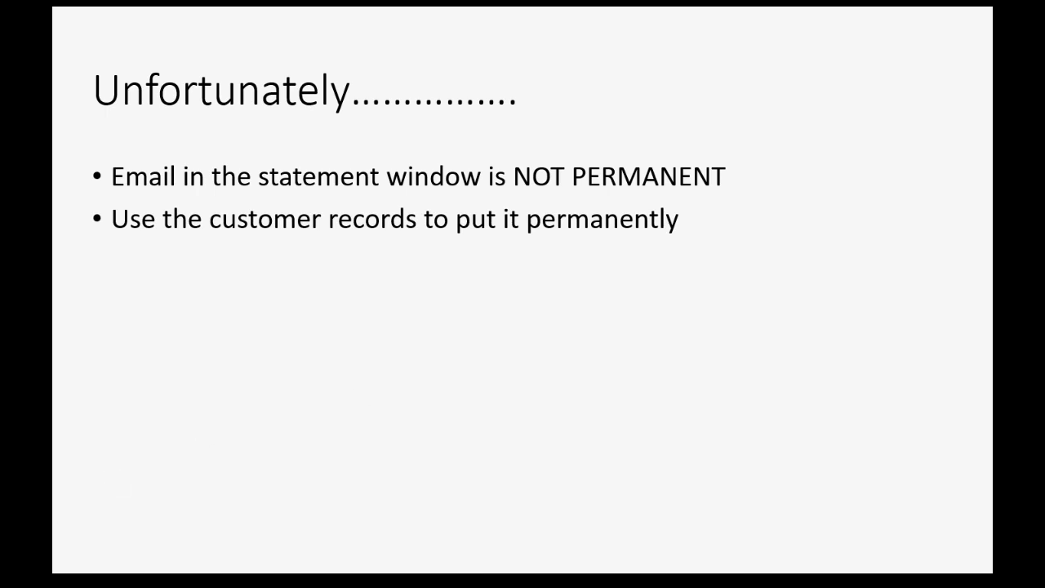
key("super")
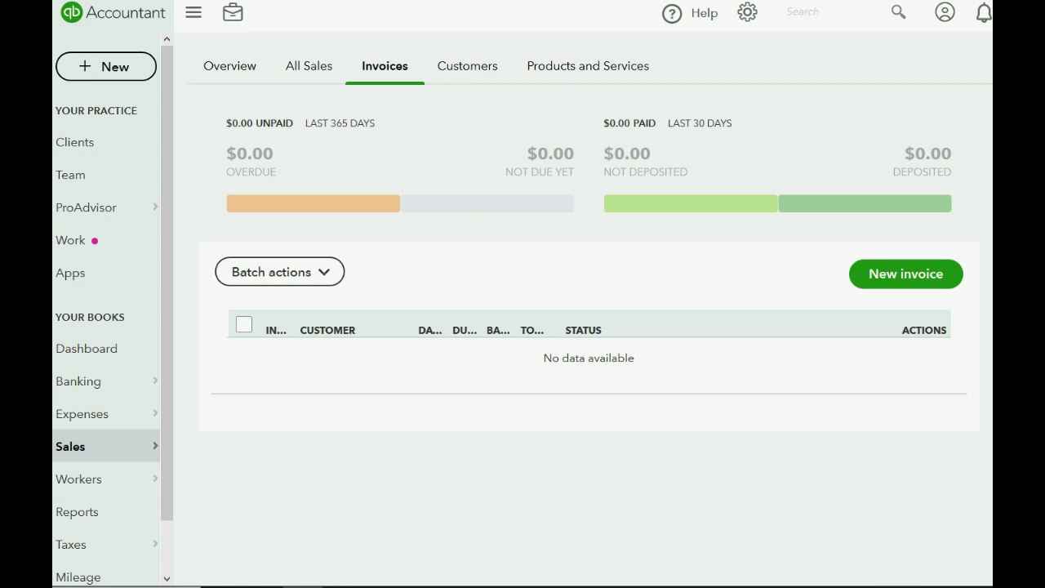
- In a new Create Statements, tick only the $6,300.00 customer missing an email and add their email address
left_click(110, 66)
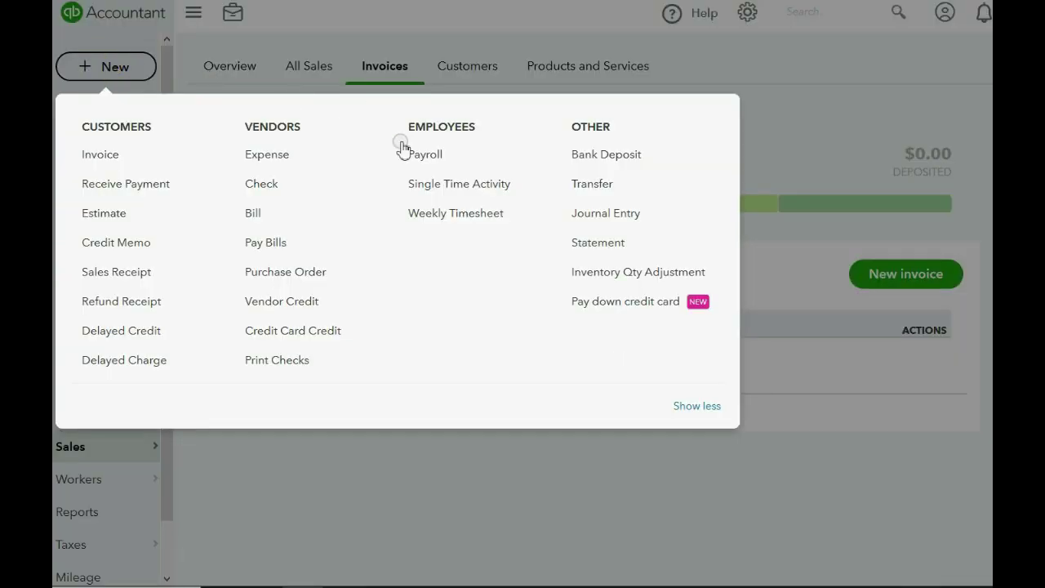
left_click(573, 242)
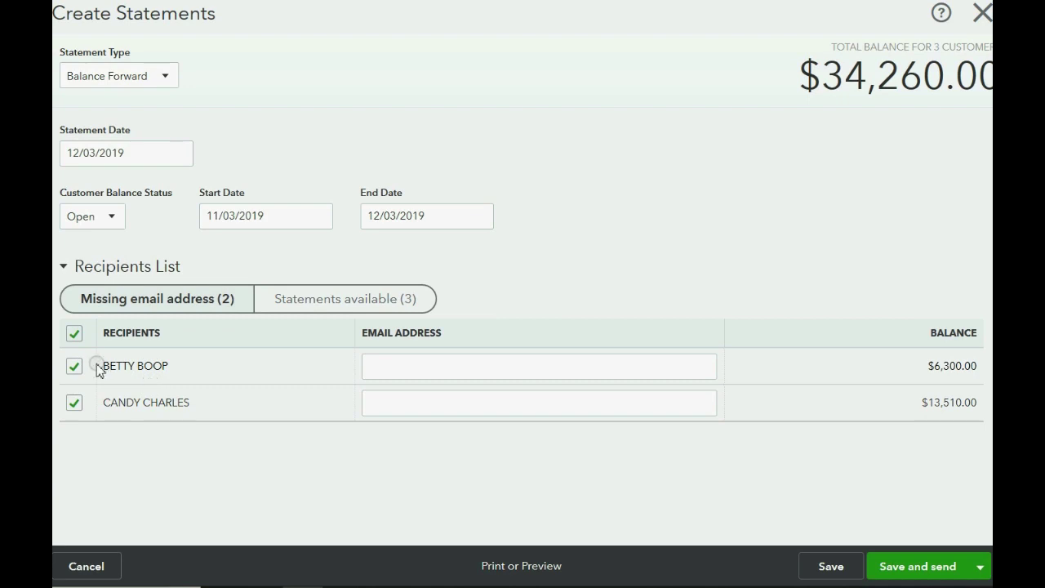
left_click(74, 403)
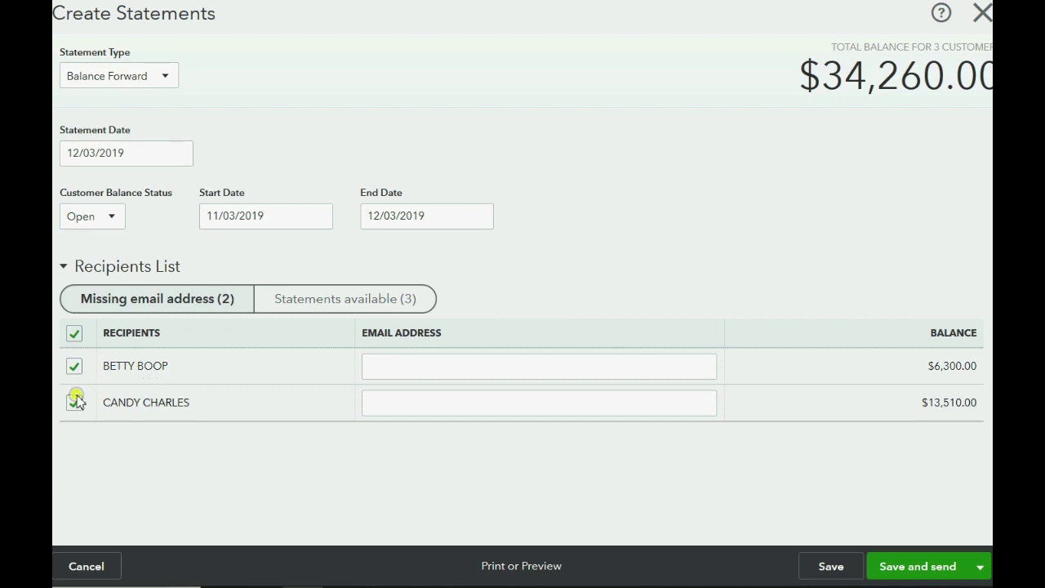
left_click(74, 333)
left_click(75, 366)
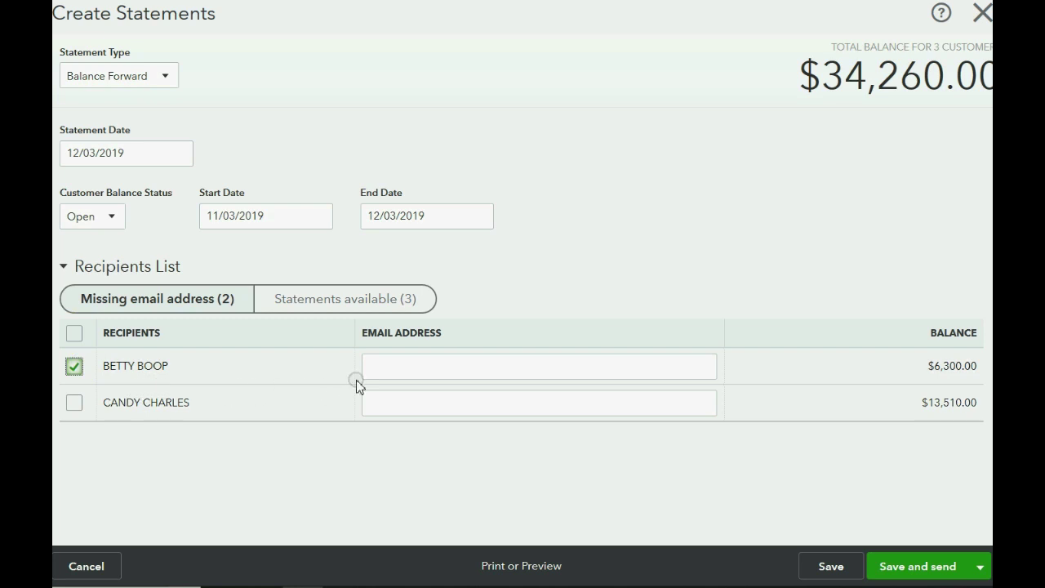
left_click(395, 367)
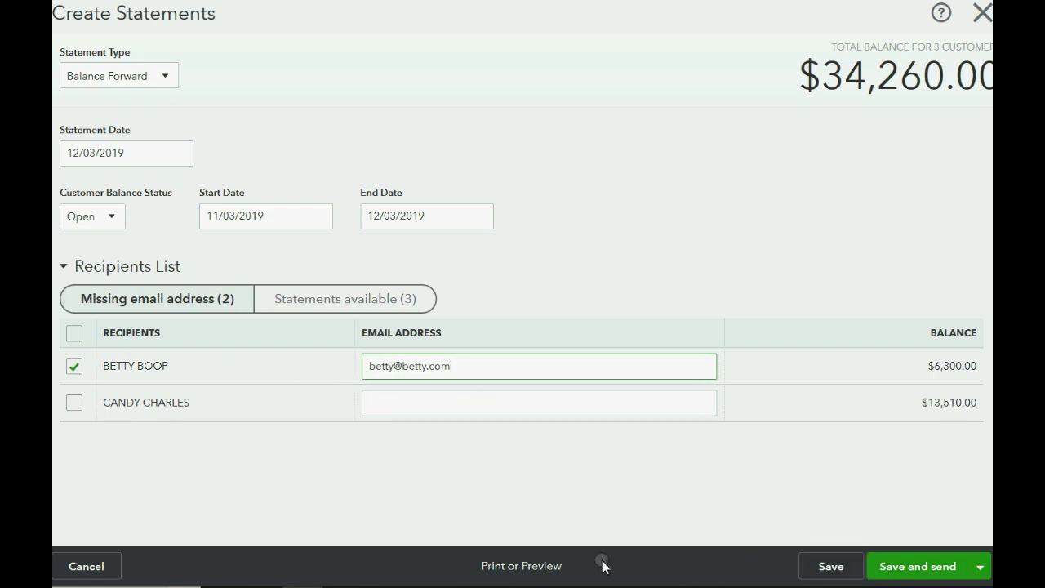
left_click(509, 571)
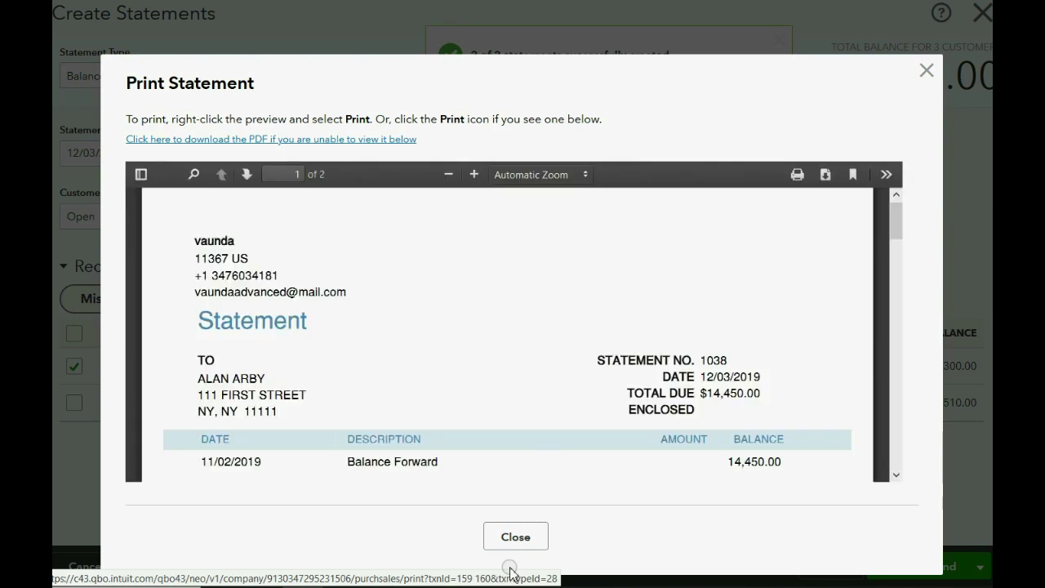
scroll(549, 425, "down", 3)
scroll(549, 425, "up", 3)
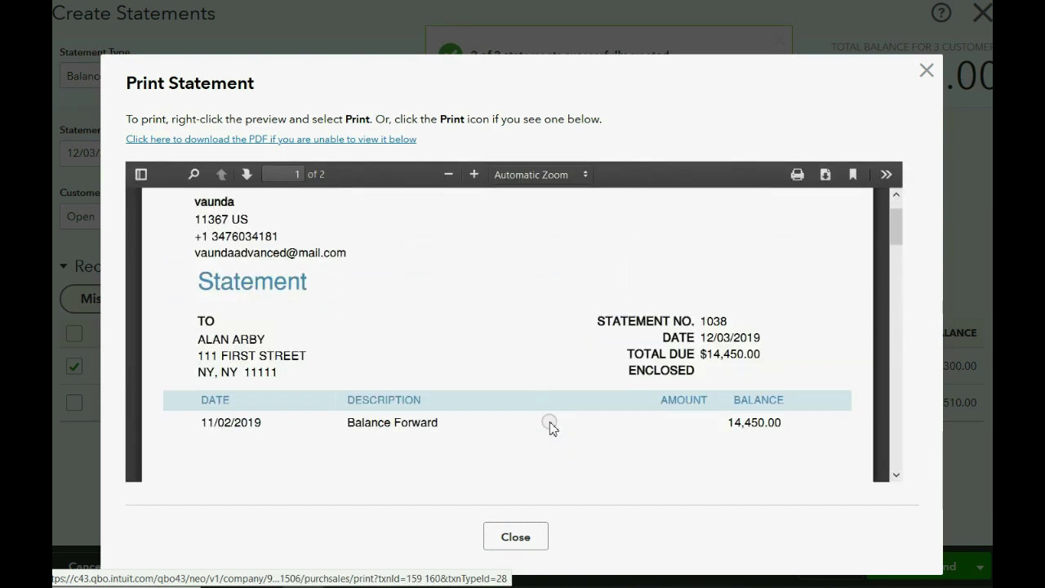
left_click(927, 71)
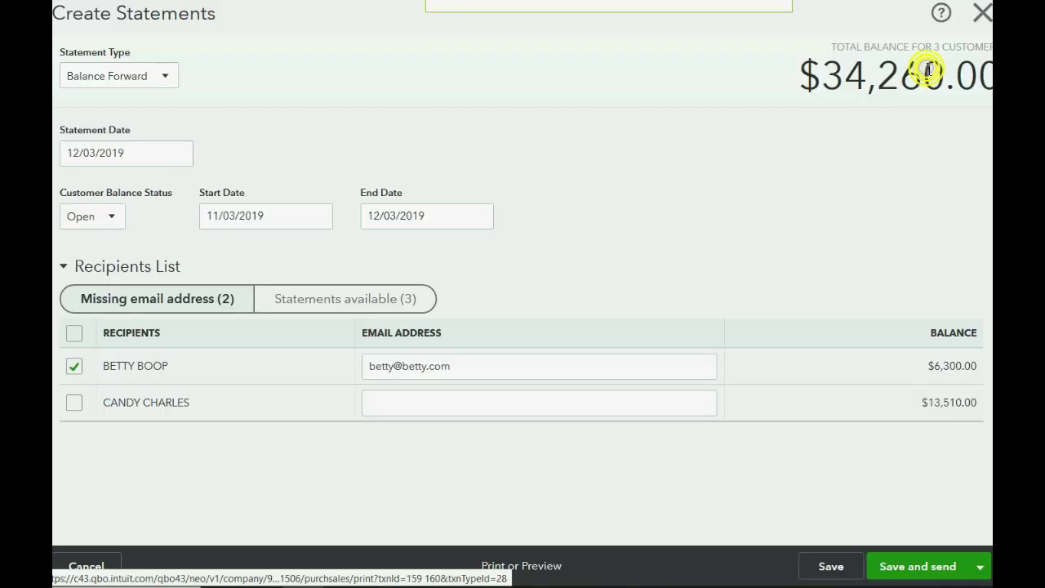
left_click(932, 567)
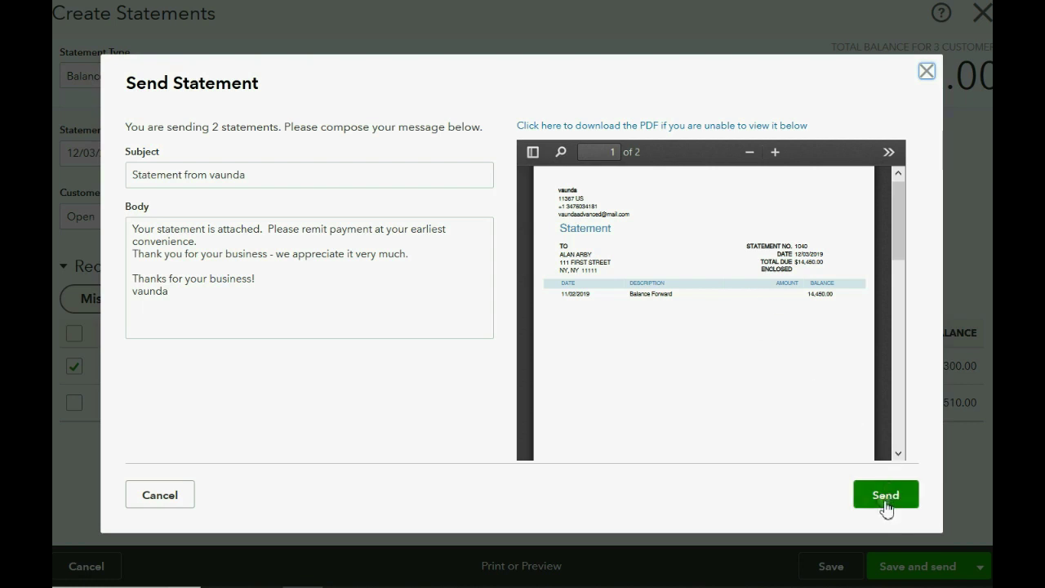
left_click(773, 153)
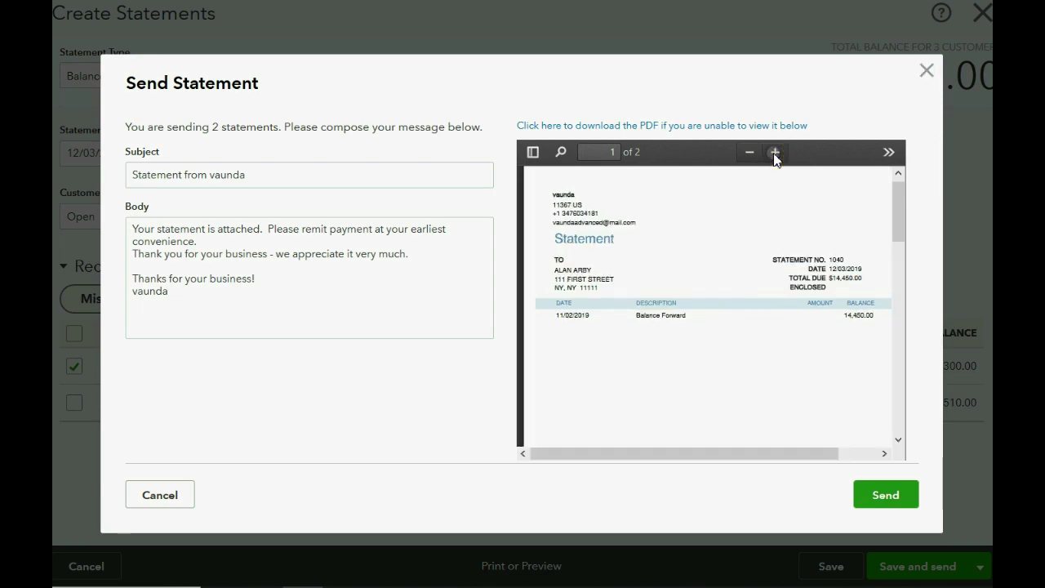
left_click(926, 72)
- Save the statements without emailing them and close the statement form
left_click(503, 368)
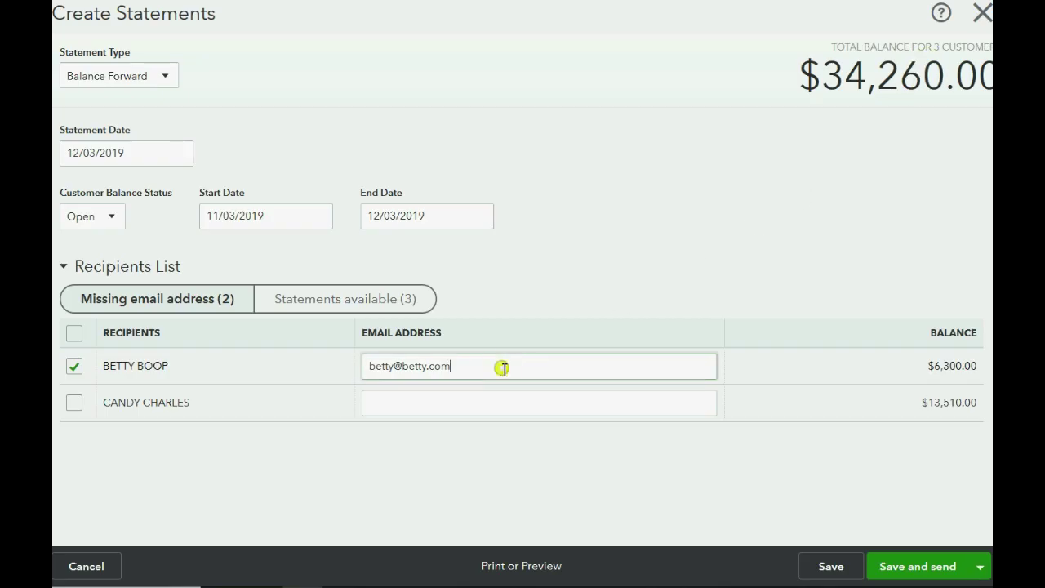
left_click(825, 566)
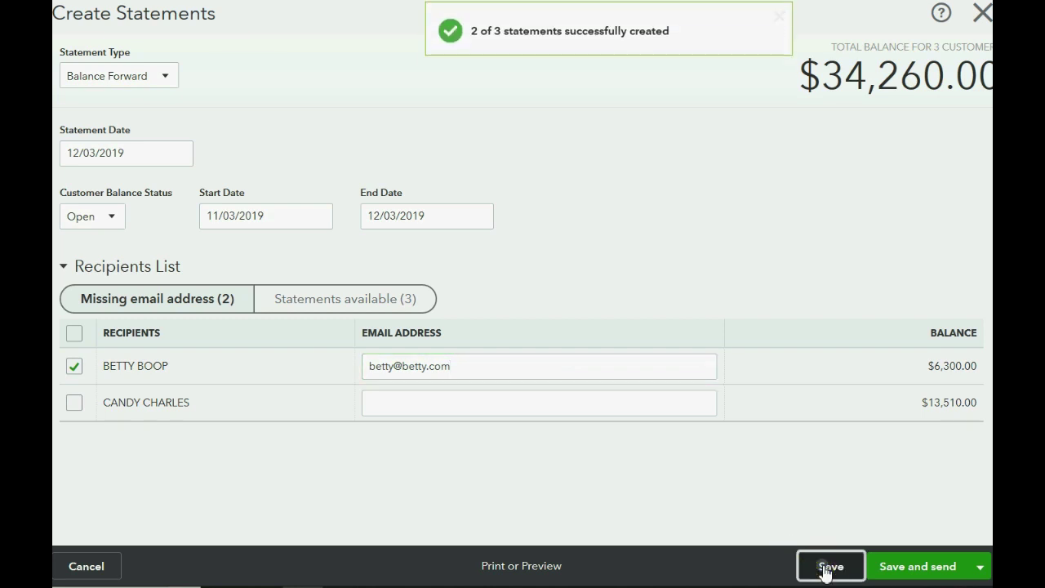
left_click(982, 14)
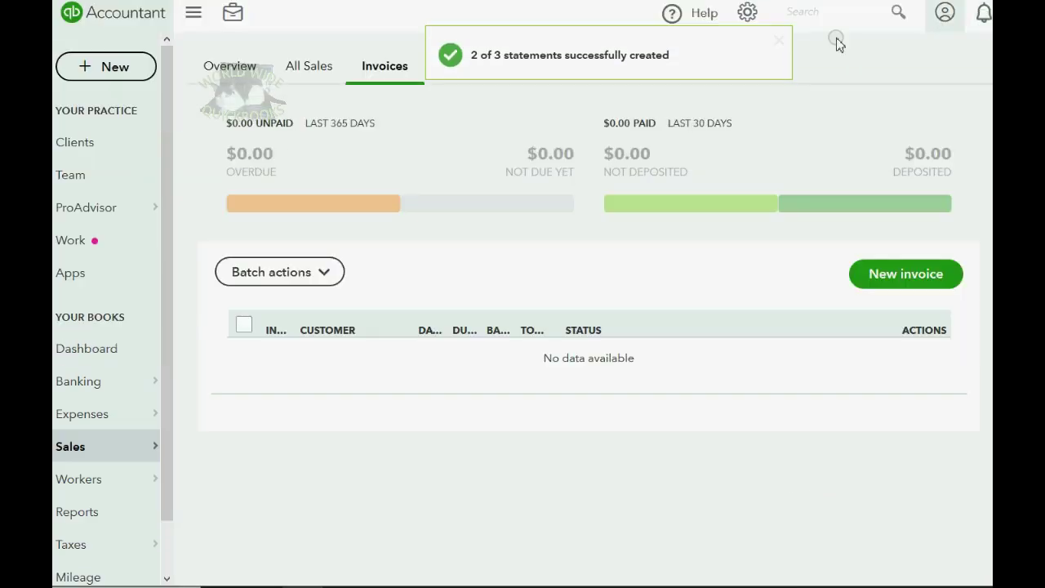
- Reopen Create Statements, confirm the customer's email wasn't kept, then leave without saving
left_click(131, 65)
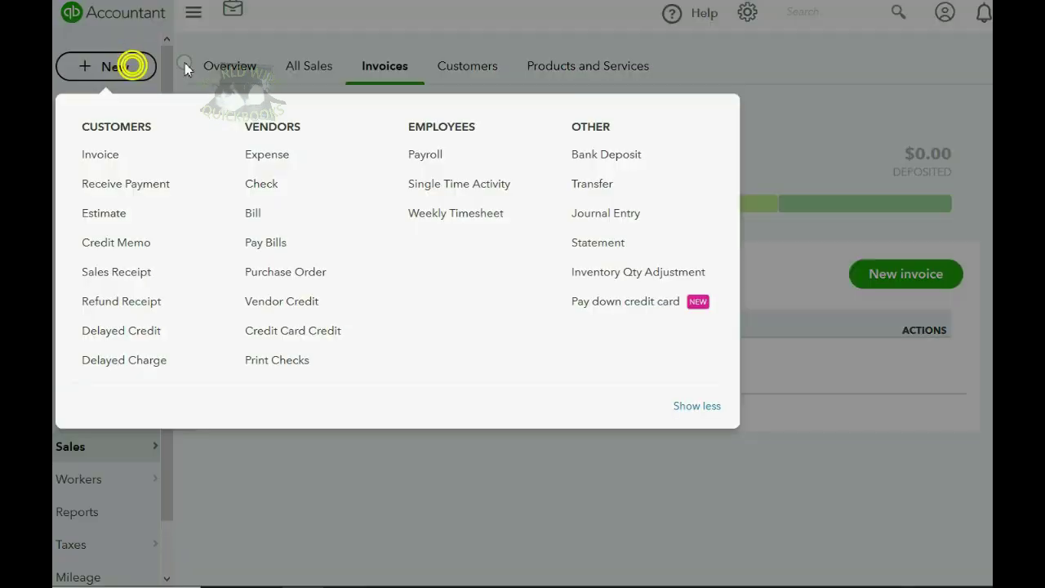
left_click(579, 239)
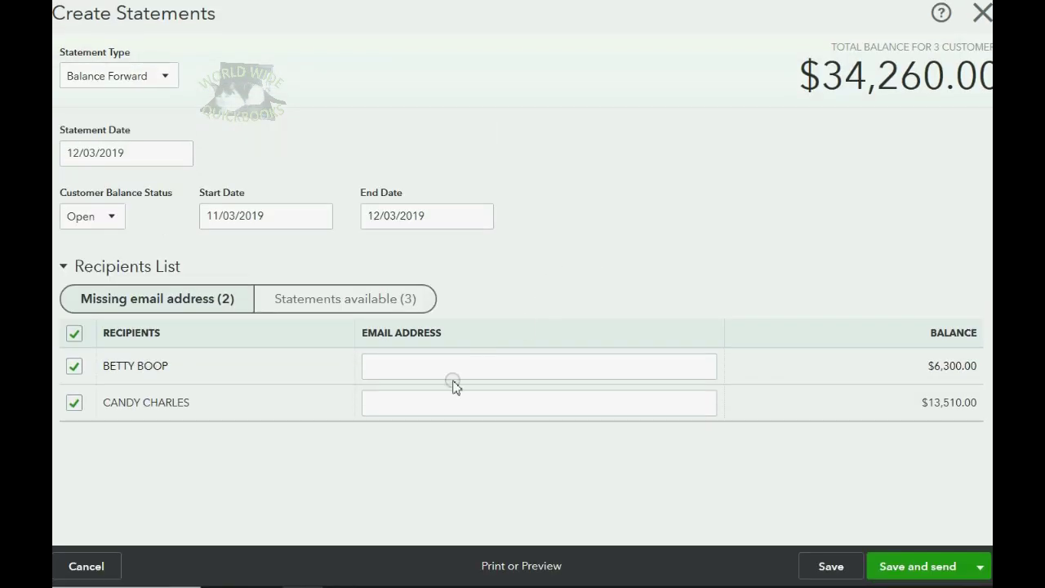
left_click(455, 367)
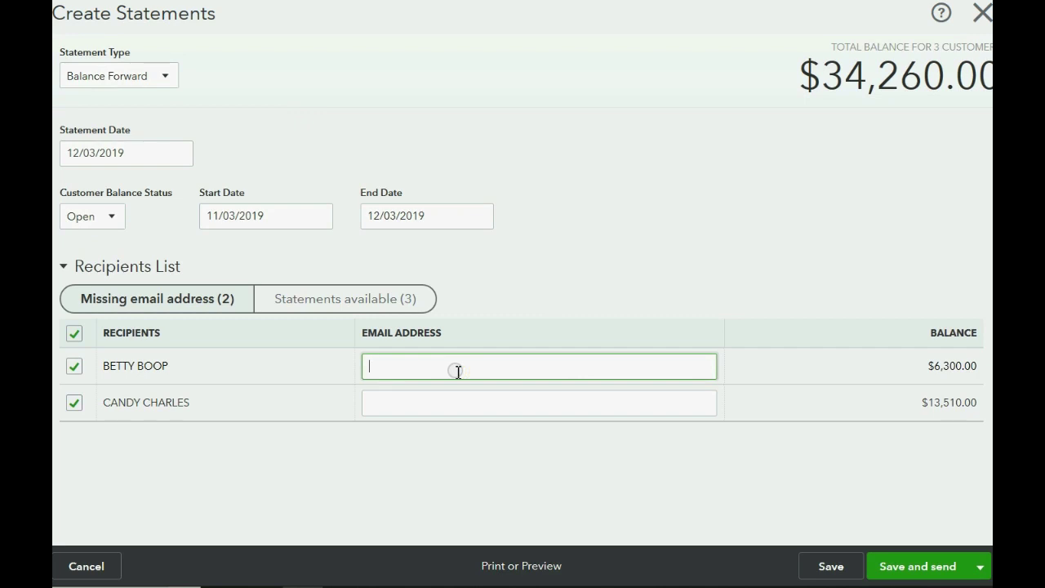
left_click(189, 302)
left_click(305, 302)
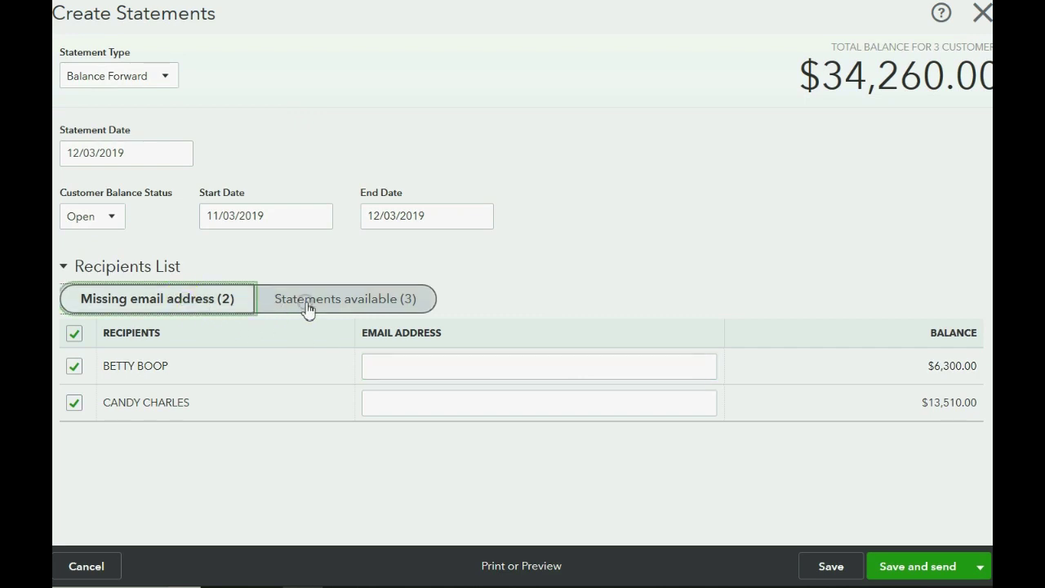
left_click(981, 13)
left_click(604, 313)
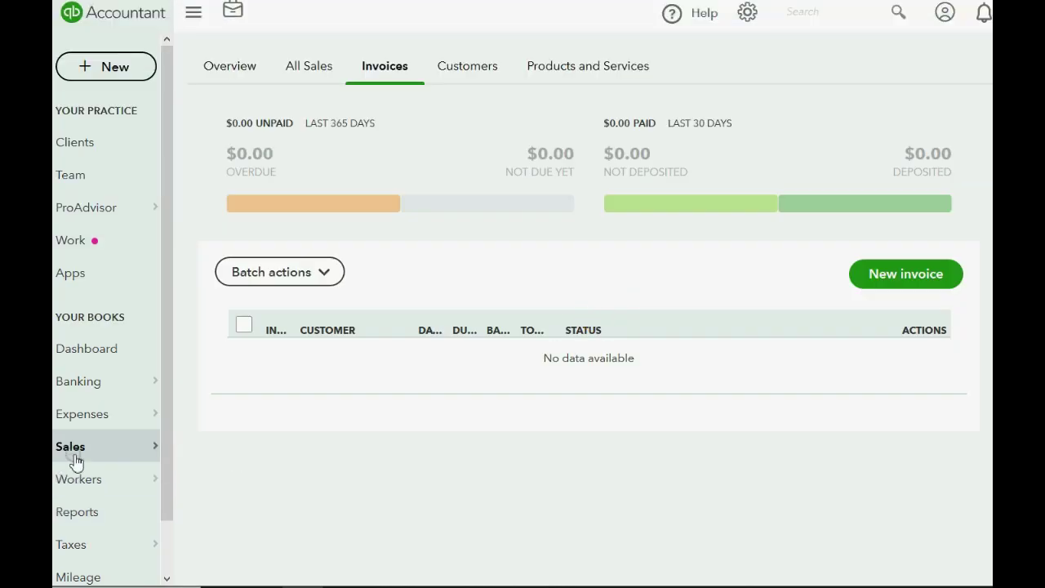
- Open the $6,300.00 customer's record from the Sales Customers list
left_click(75, 446)
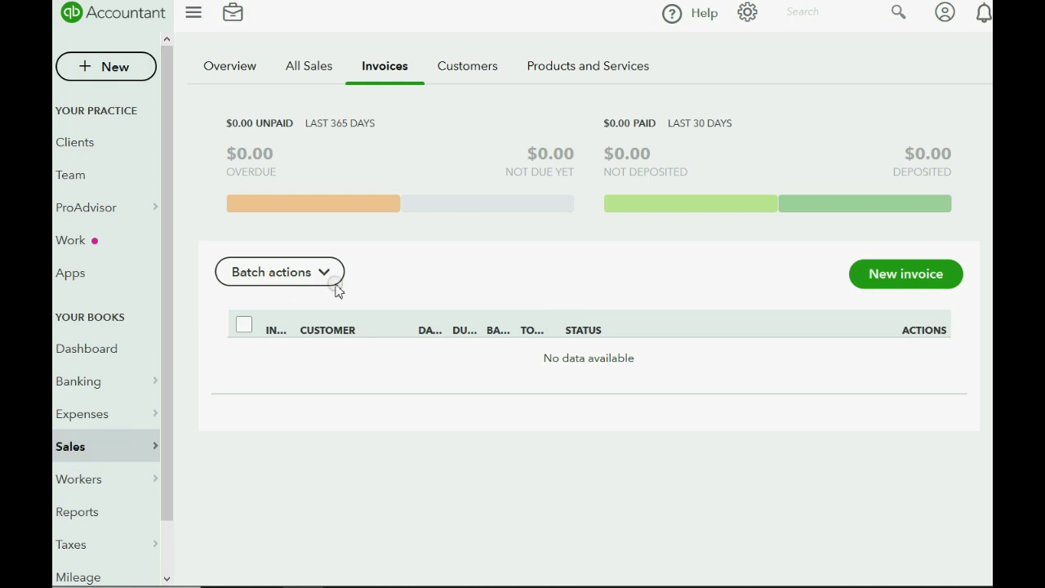
left_click(475, 67)
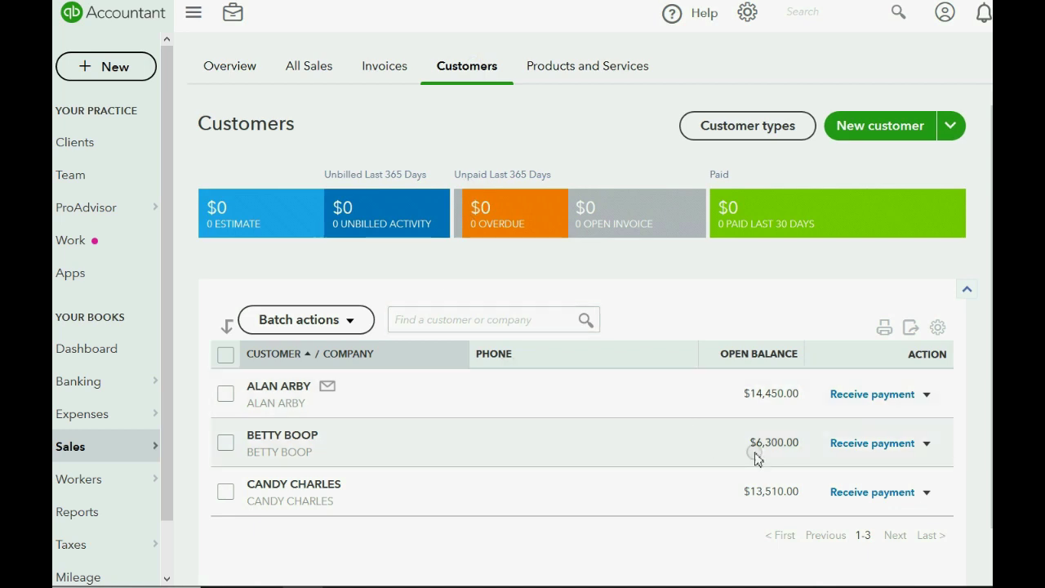
left_click(928, 444)
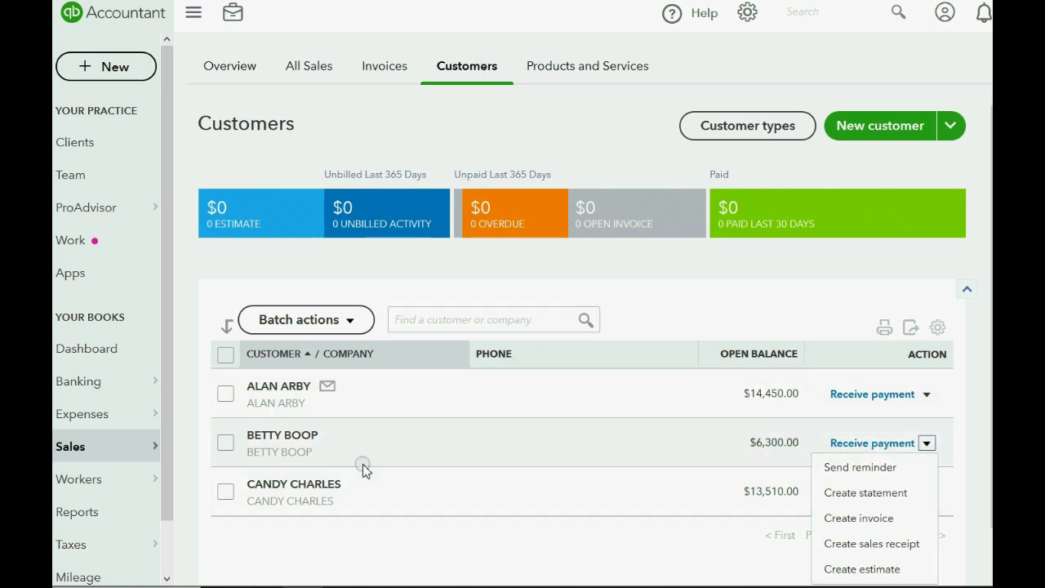
left_click(266, 435)
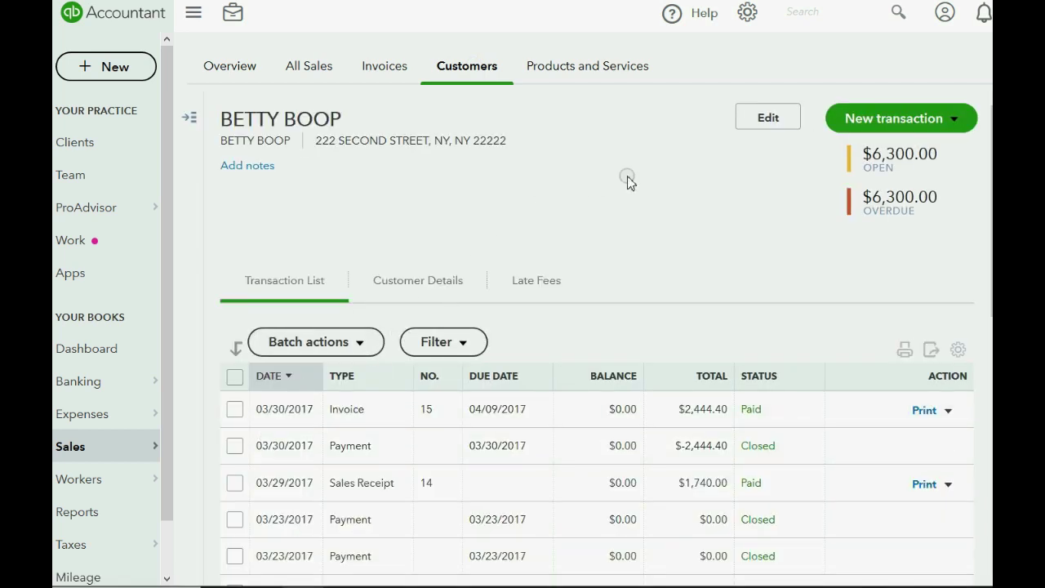
- Edit the $6,300.00 customer, enter their email address, and save the record
left_click(768, 119)
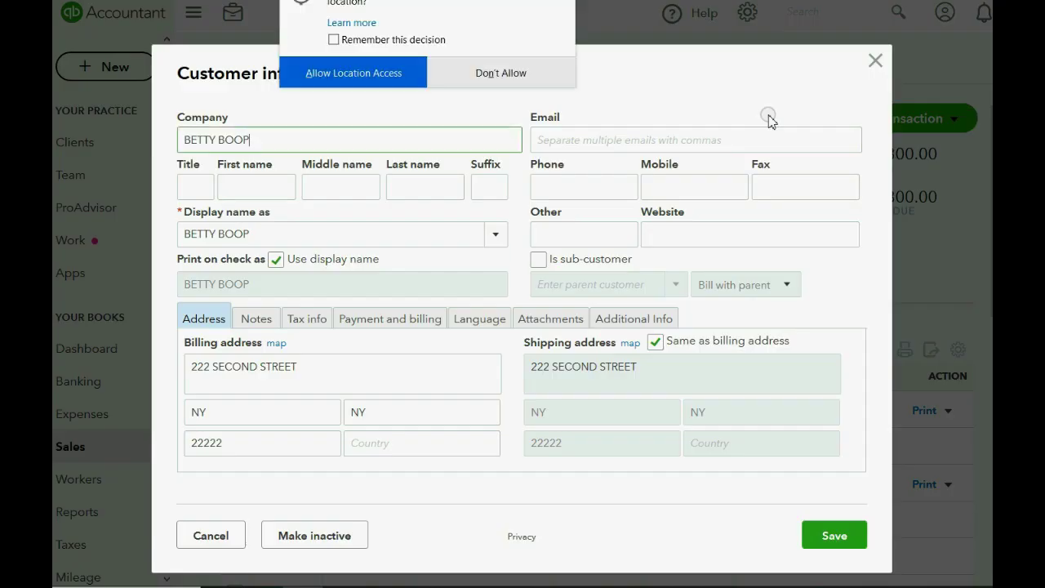
left_click(480, 73)
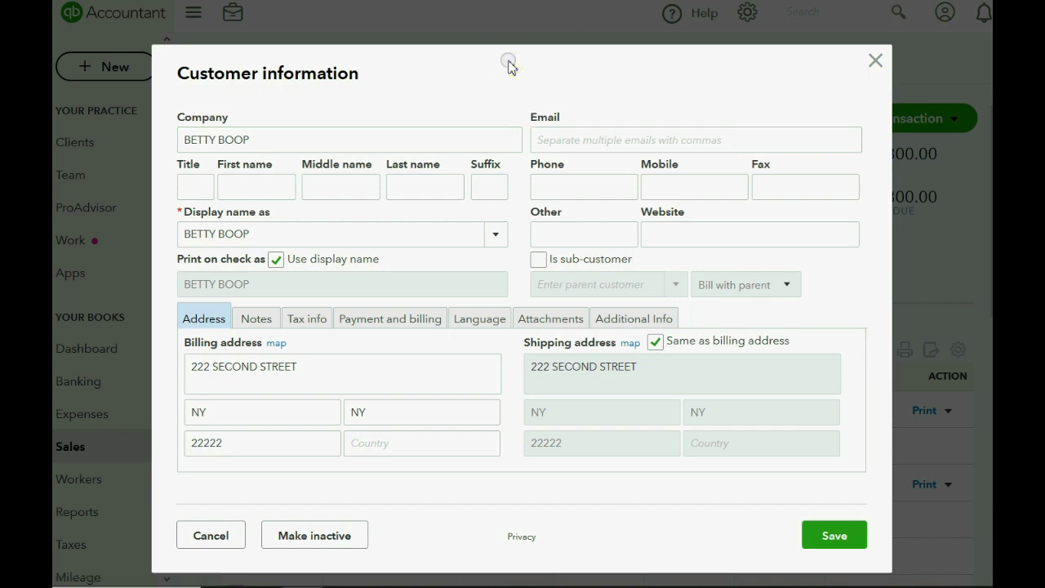
left_click(572, 139)
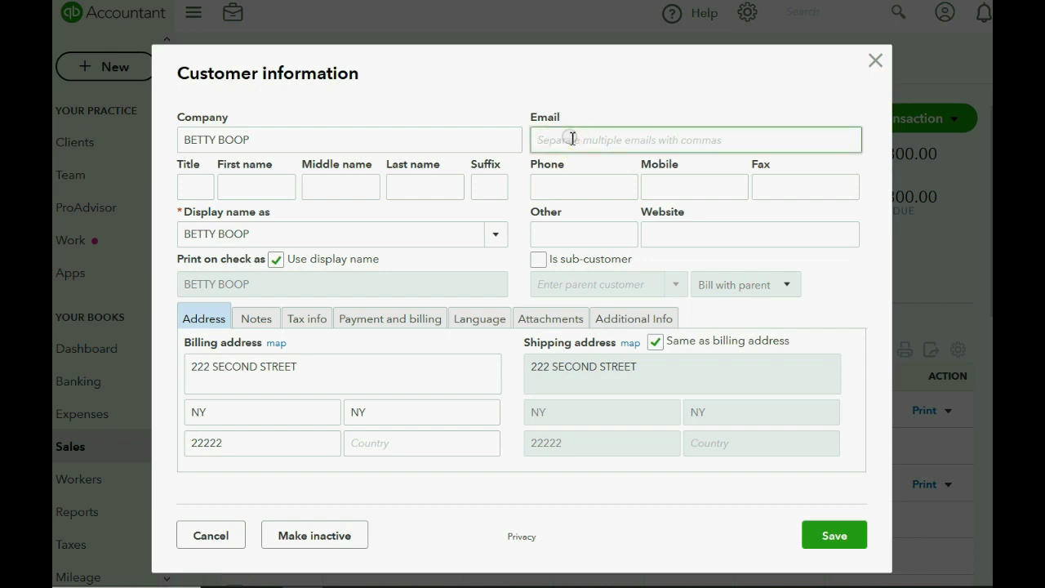
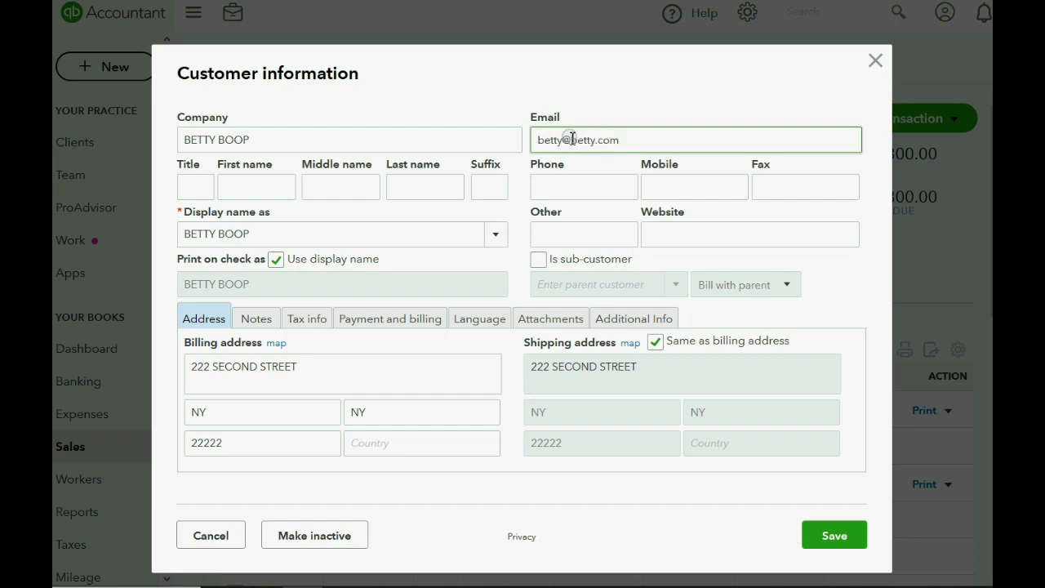
key("Tab")
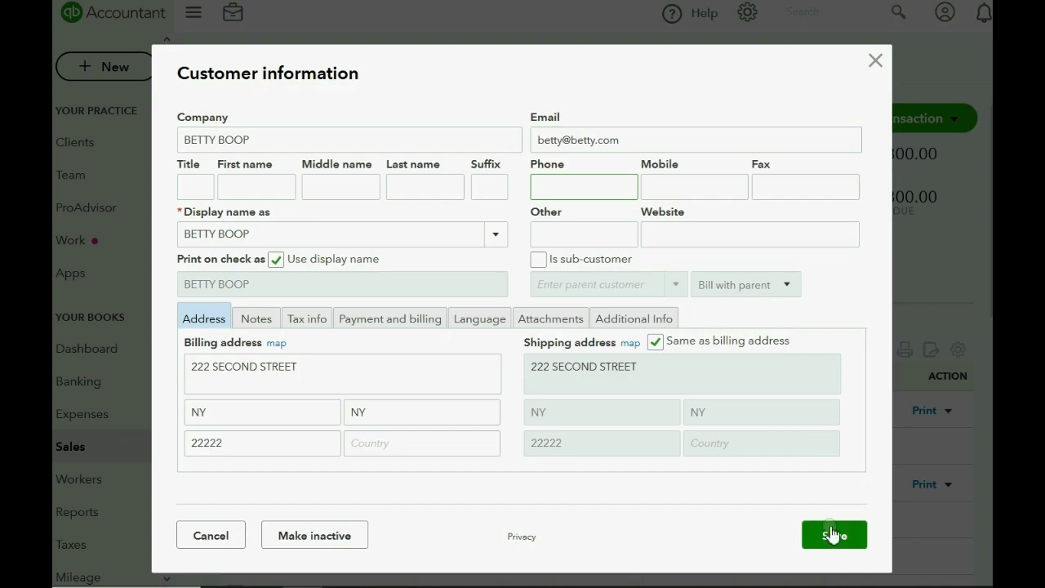
left_click(833, 535)
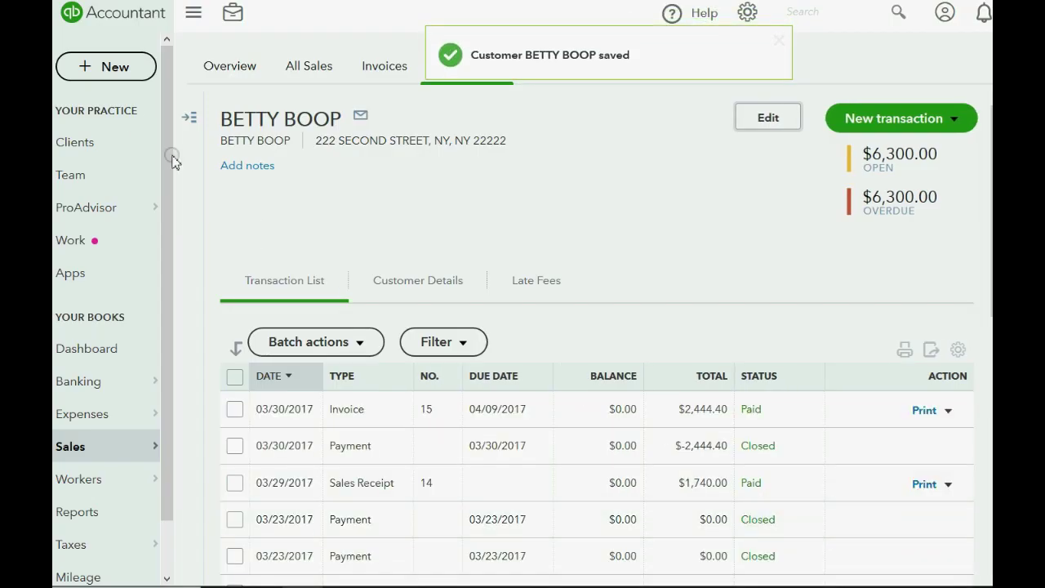
left_click(112, 66)
- Start new statements for all 3 available recipients and choose Save and send
left_click(616, 244)
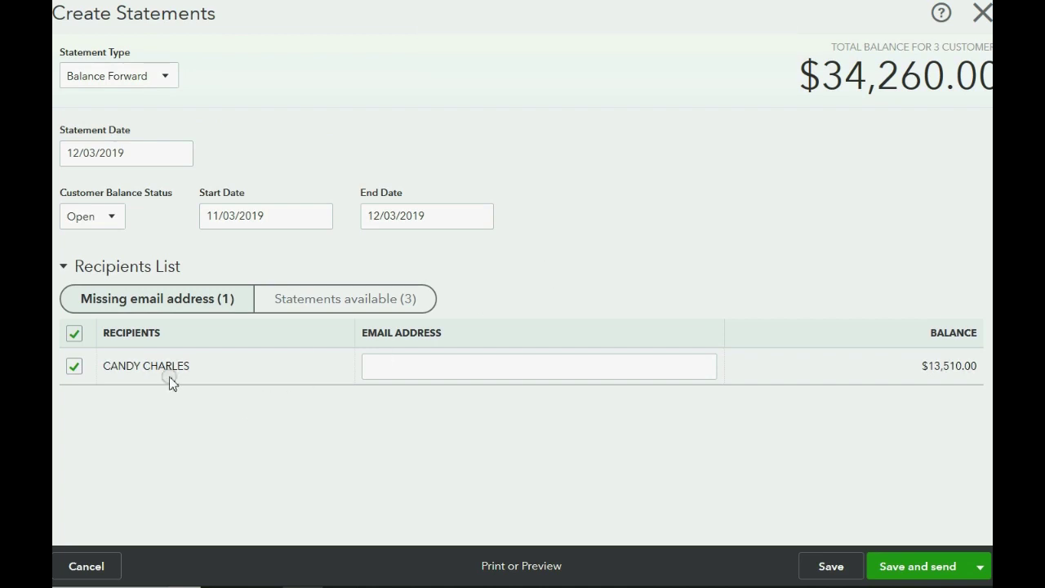
left_click(341, 301)
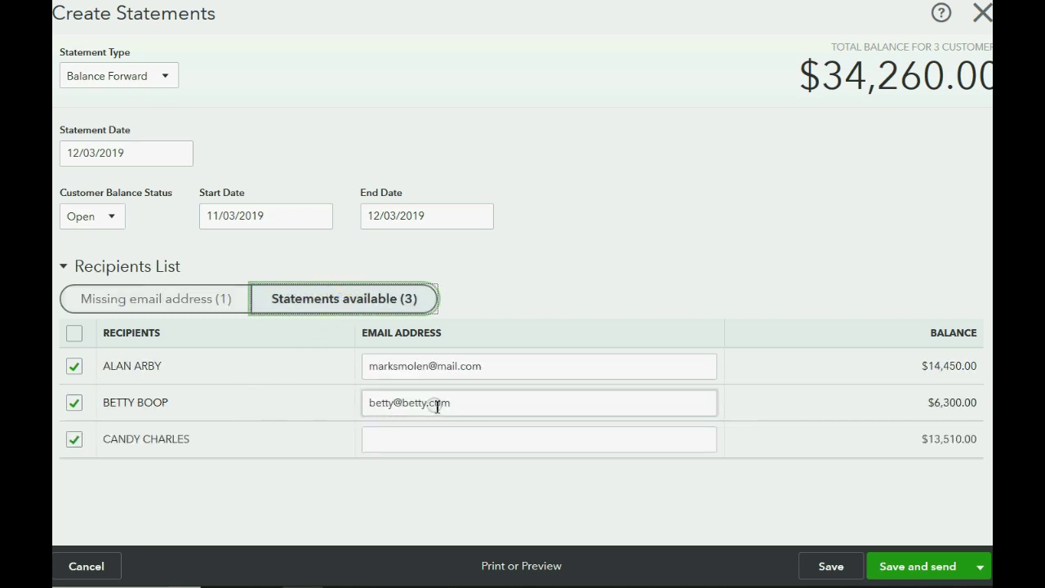
left_click(890, 565)
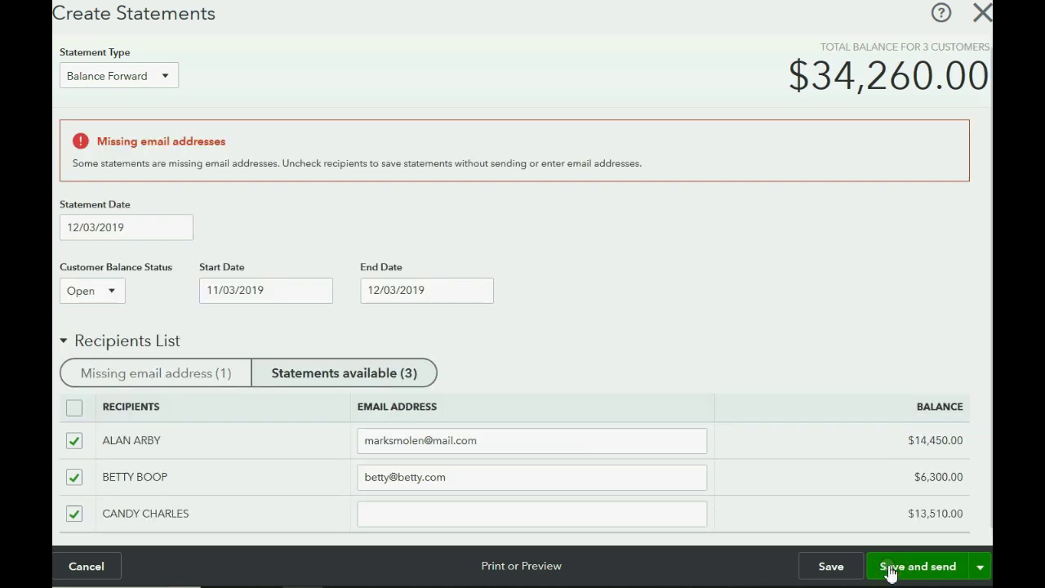